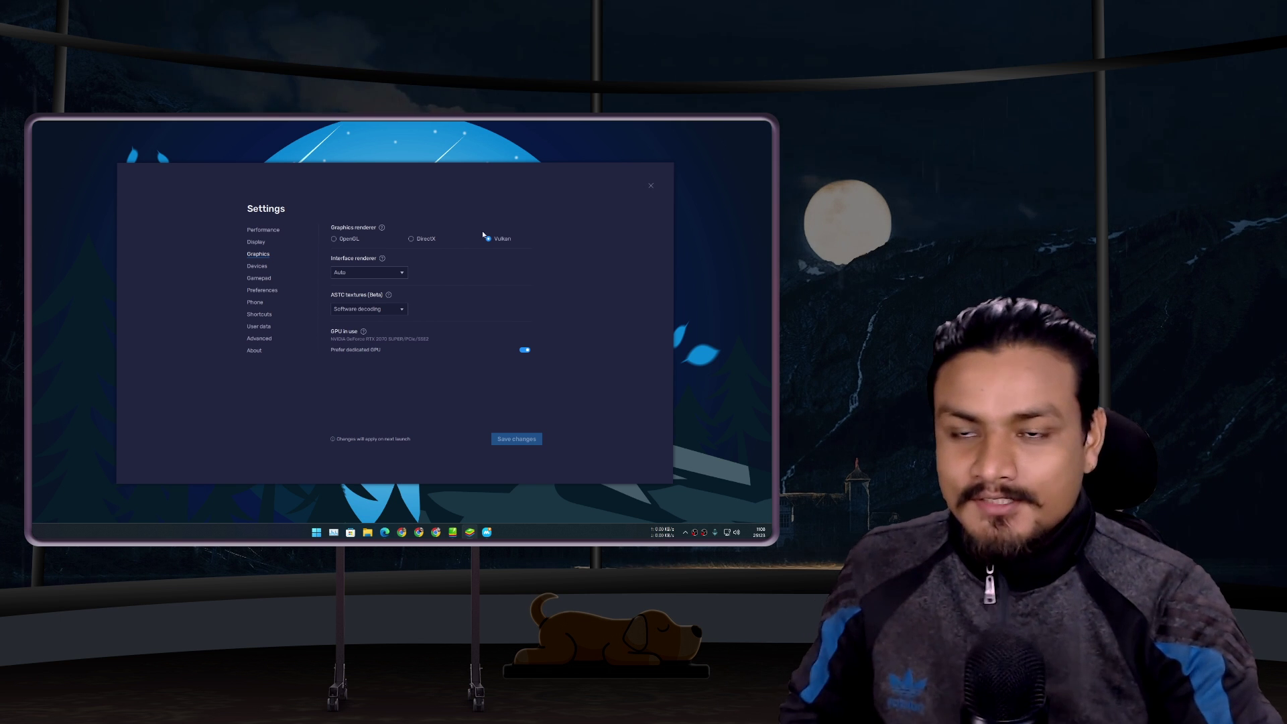
# Close the BlueStacks Settings window, keeping Vulkan as the graphics renderer.
pyautogui.click(516, 438)
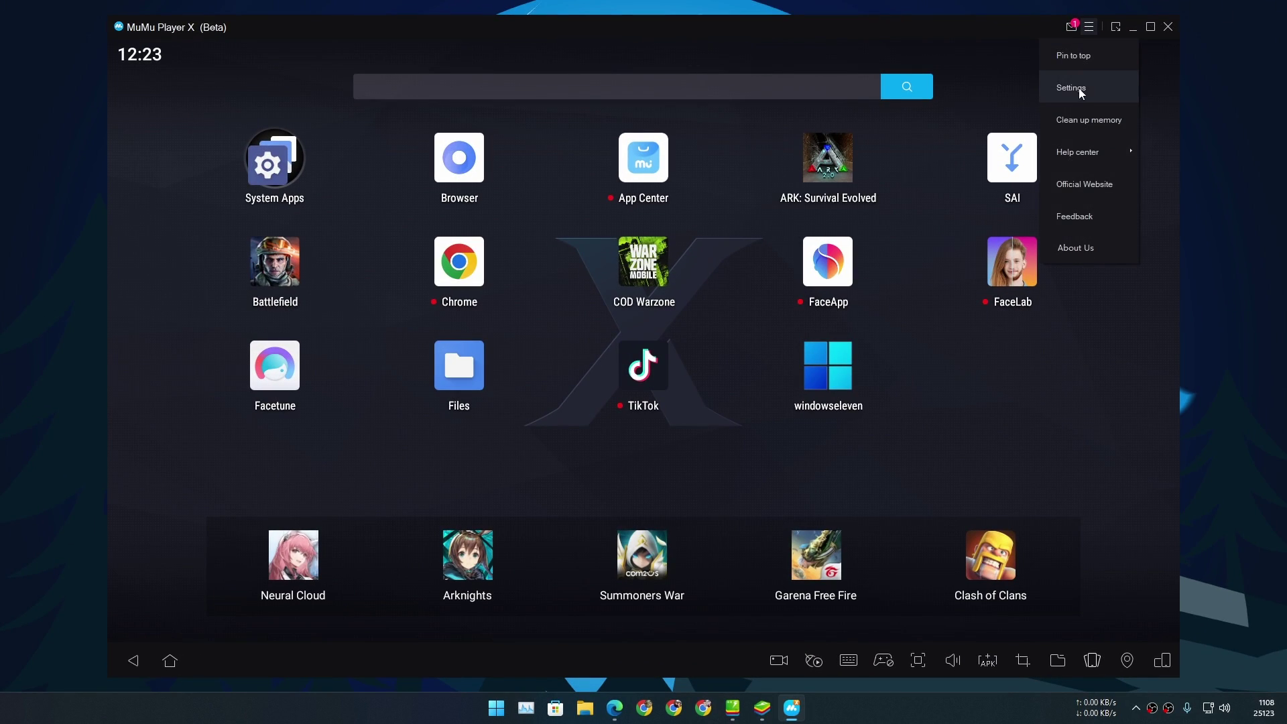
pyautogui.click(1079, 88)
pyautogui.click(424, 228)
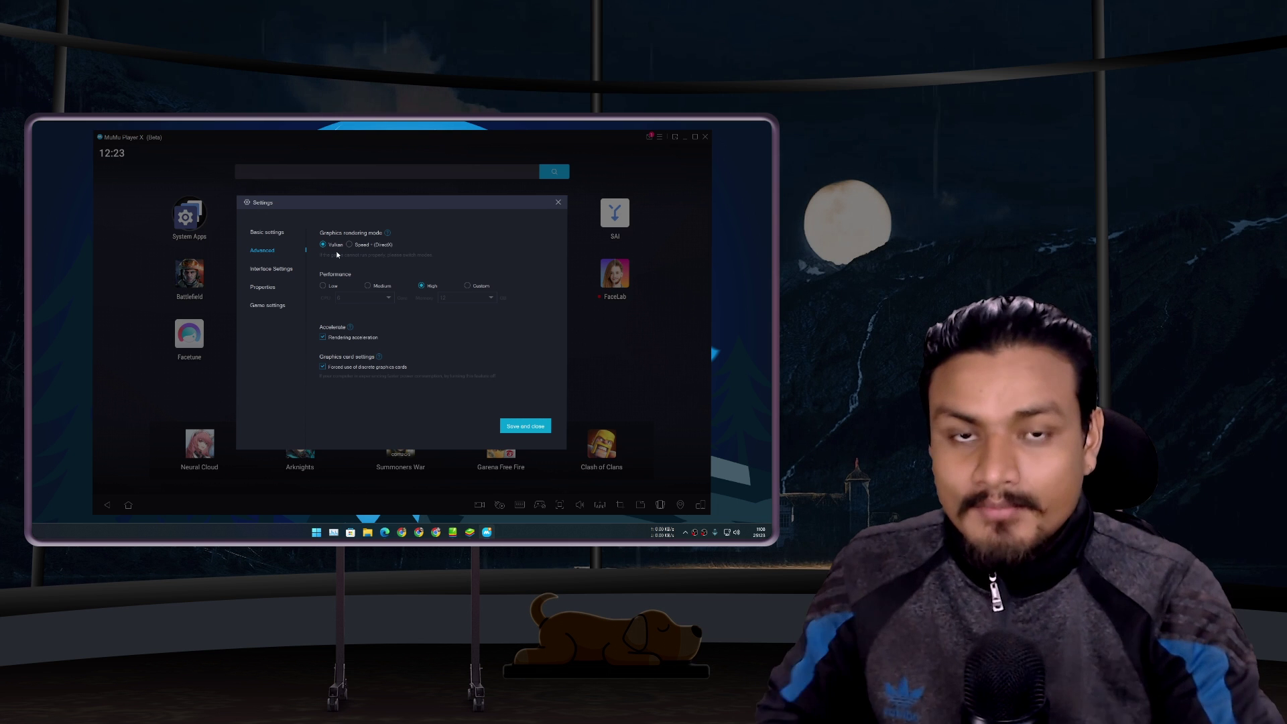
pyautogui.click(559, 204)
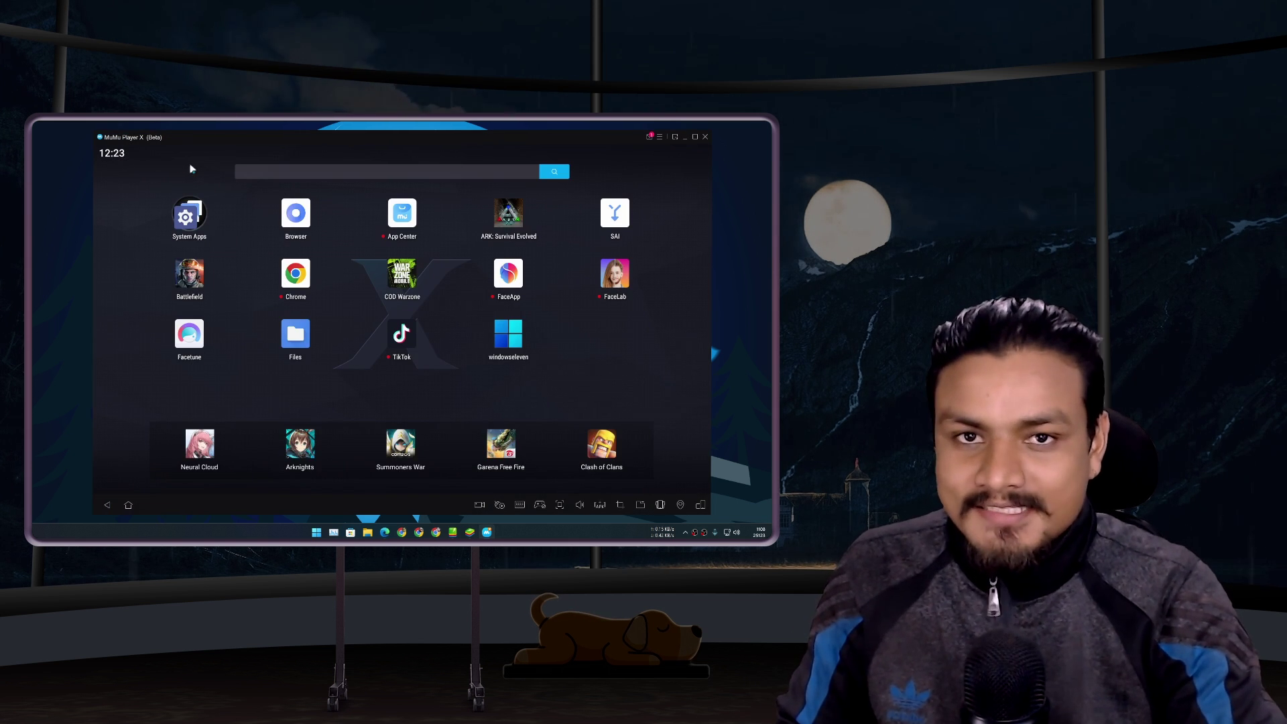
# Minimize MuMu Player X to reveal the BlueStacks App Player window.
pyautogui.click(686, 139)
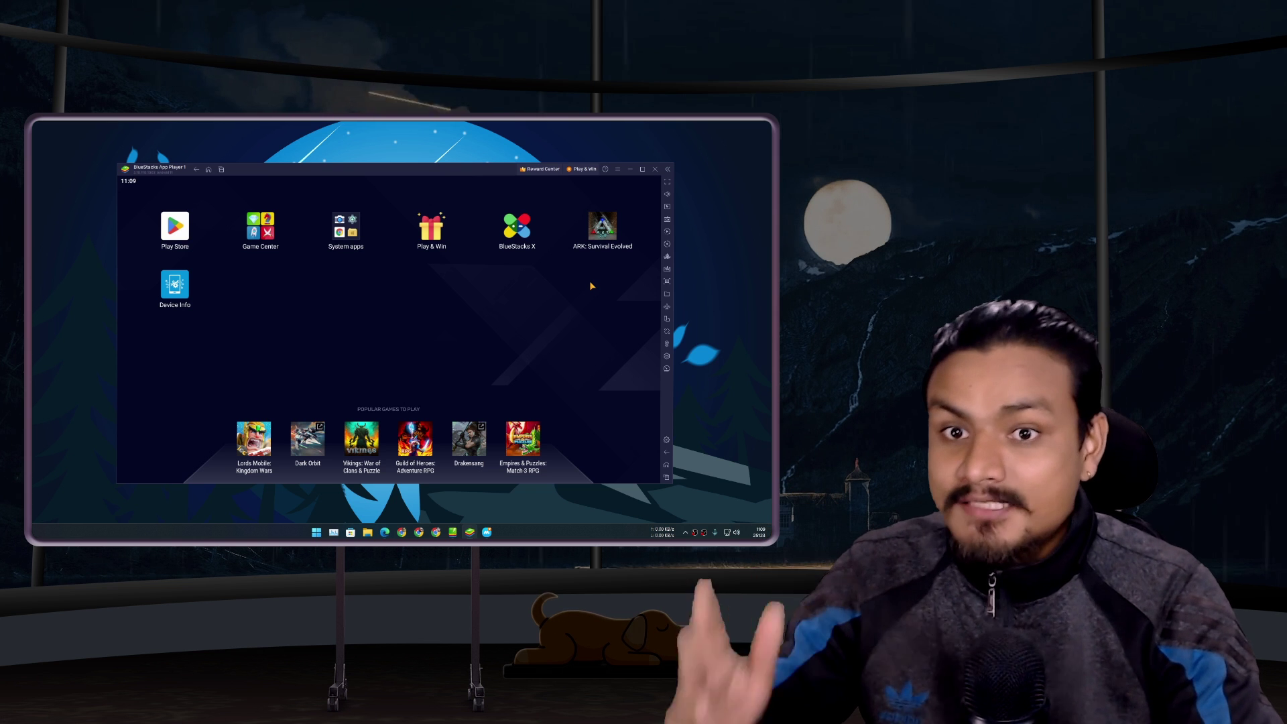
# Launch ARK: Survival Evolved, check the Vulkan renderer in display settings, and play single player.
pyautogui.click(602, 228)
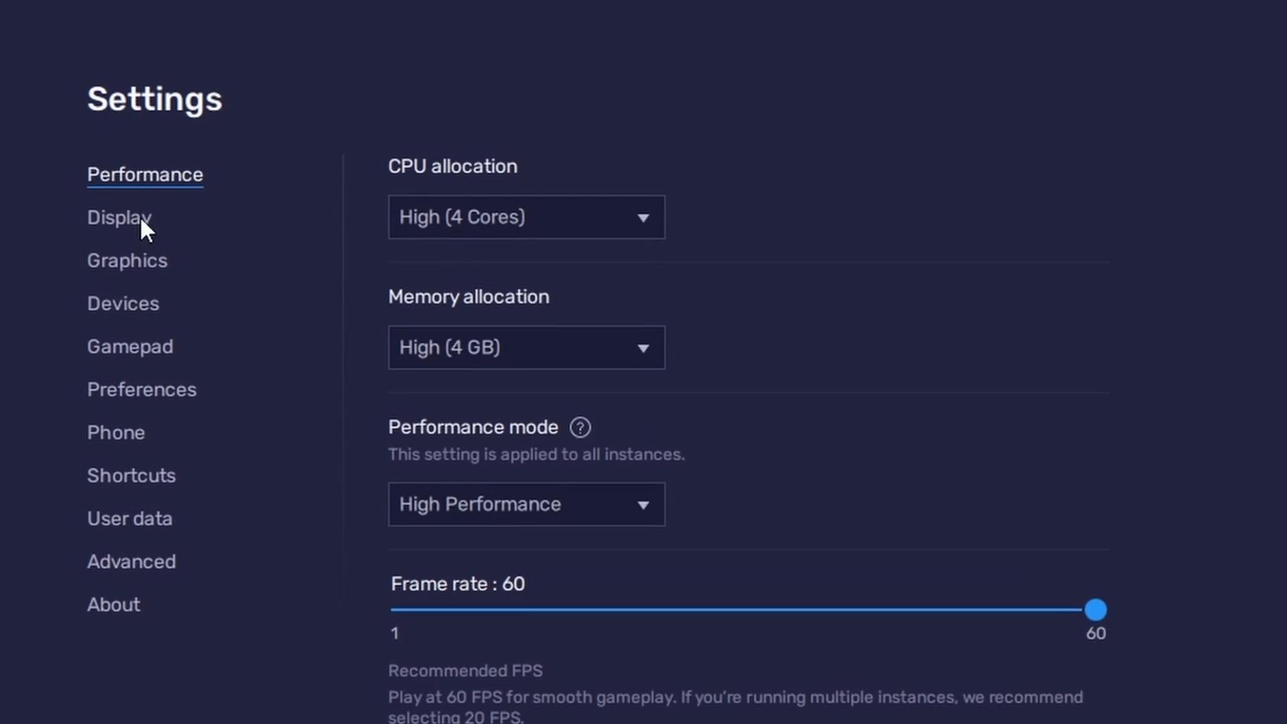
pyautogui.click(139, 216)
pyautogui.click(113, 269)
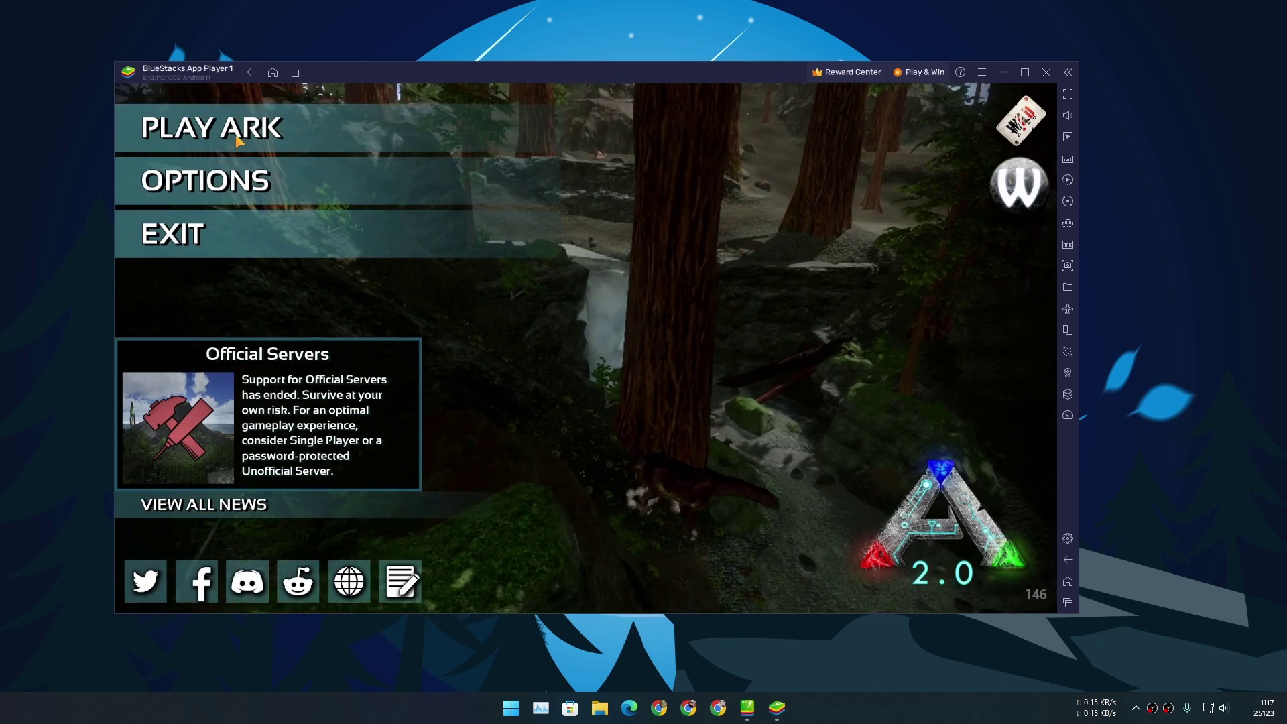
pyautogui.click(208, 131)
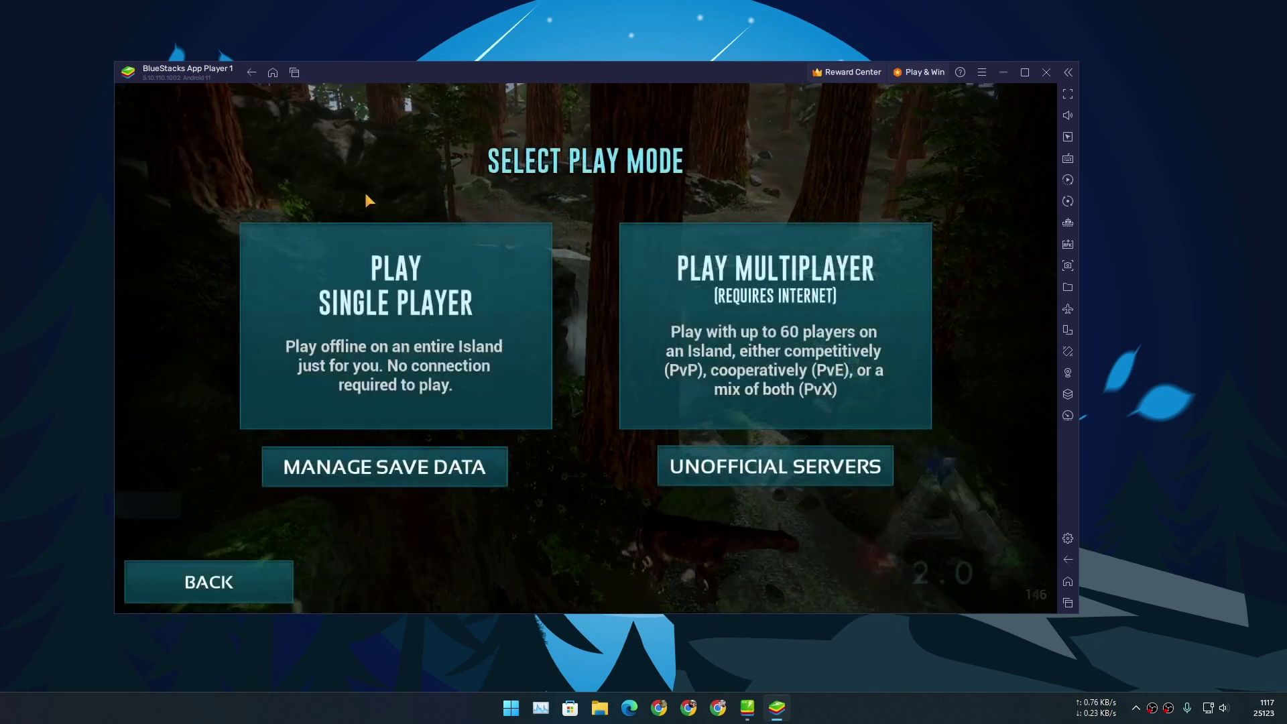
pyautogui.click(505, 382)
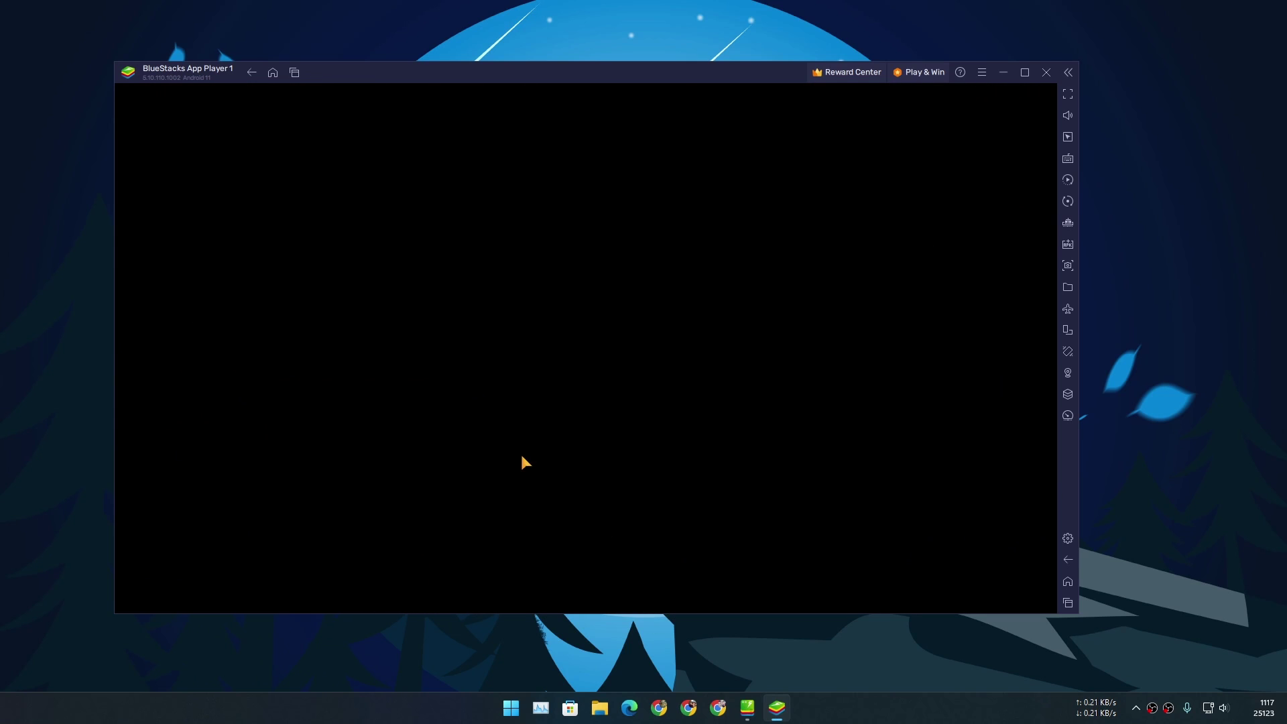
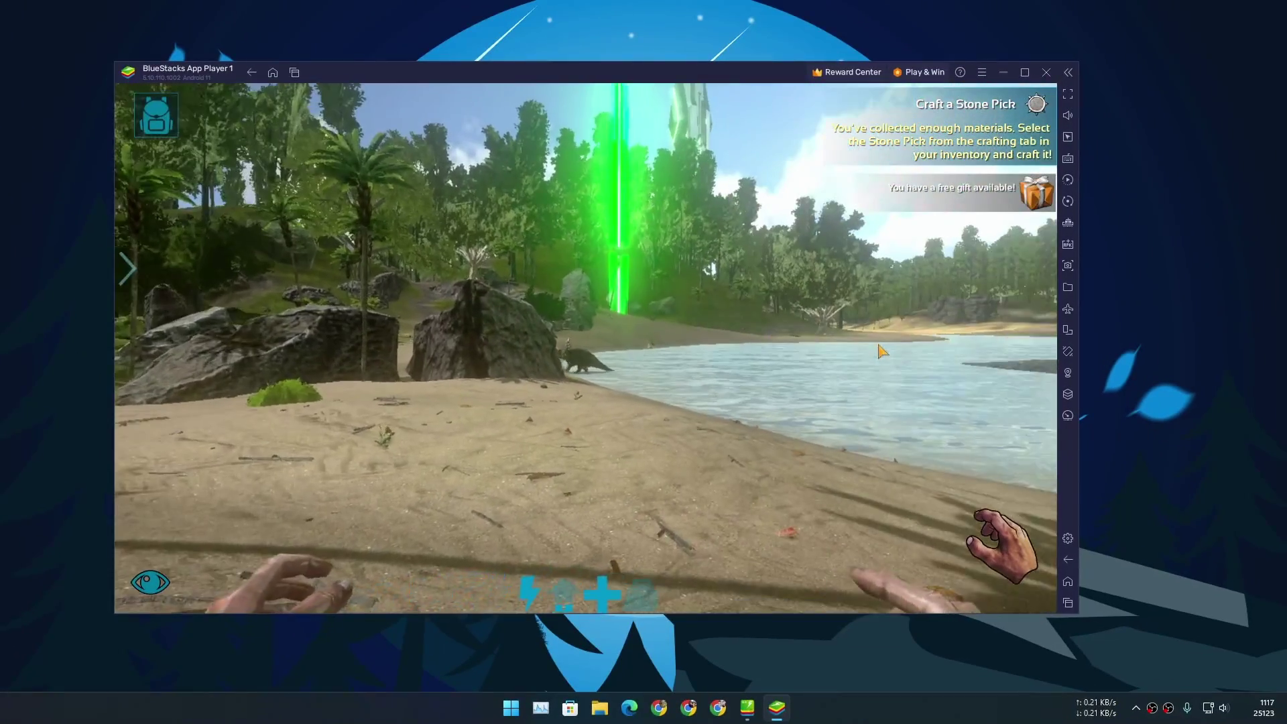
# Pan the camera over the ARK sand, trees, sky, green beam and rocks, then go fullscreen.
pyautogui.moveTo(872, 353); pyautogui.dragTo(719, 345)
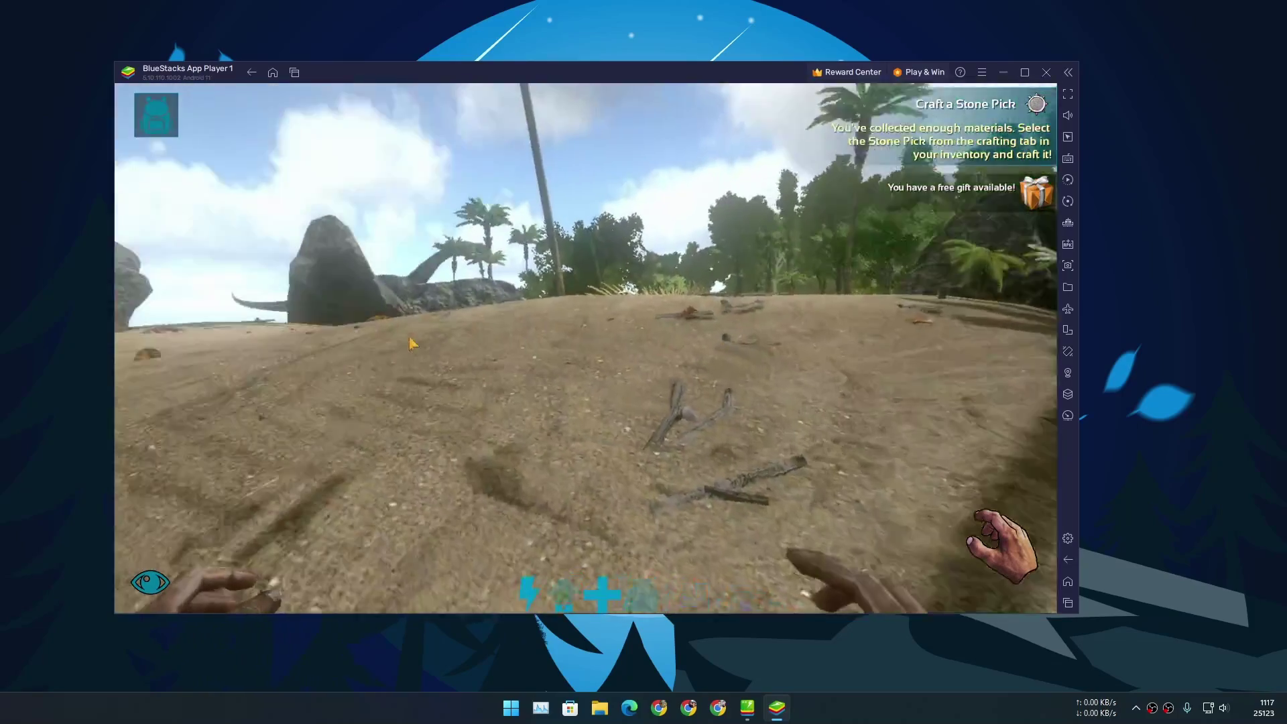
pyautogui.moveTo(719, 345); pyautogui.dragTo(473, 332)
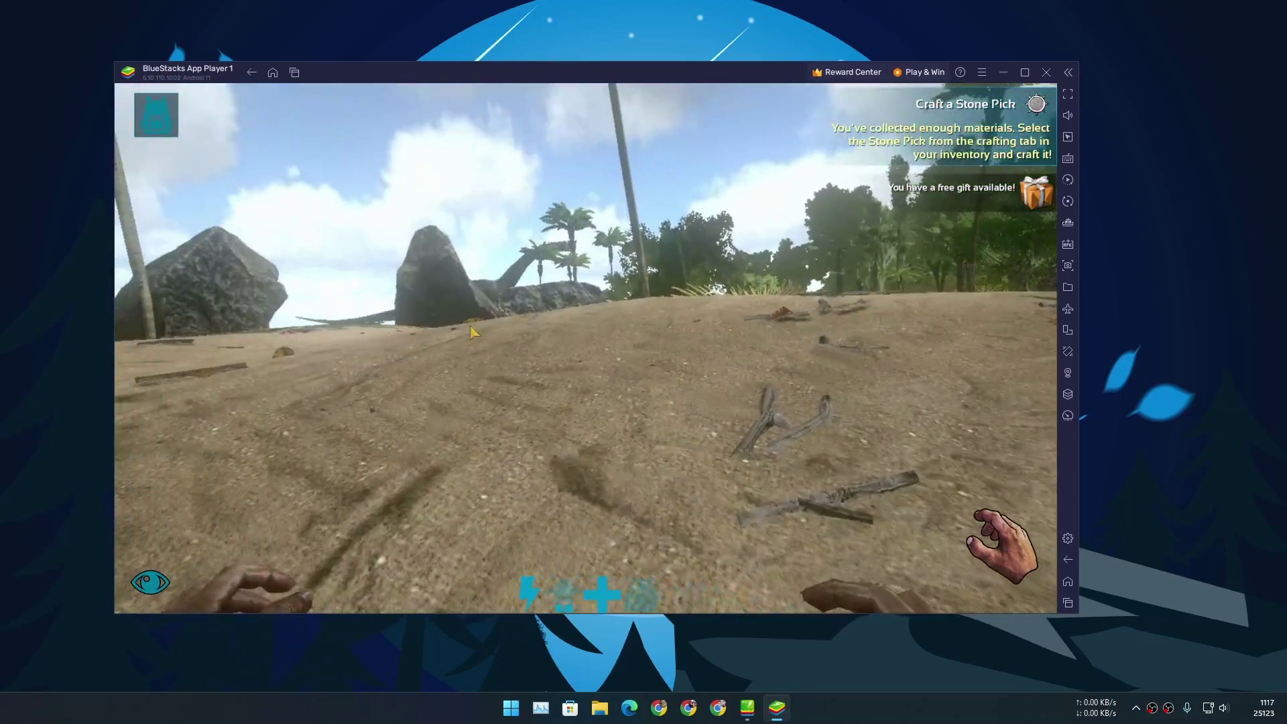
pyautogui.moveTo(637, 344); pyautogui.dragTo(817, 181)
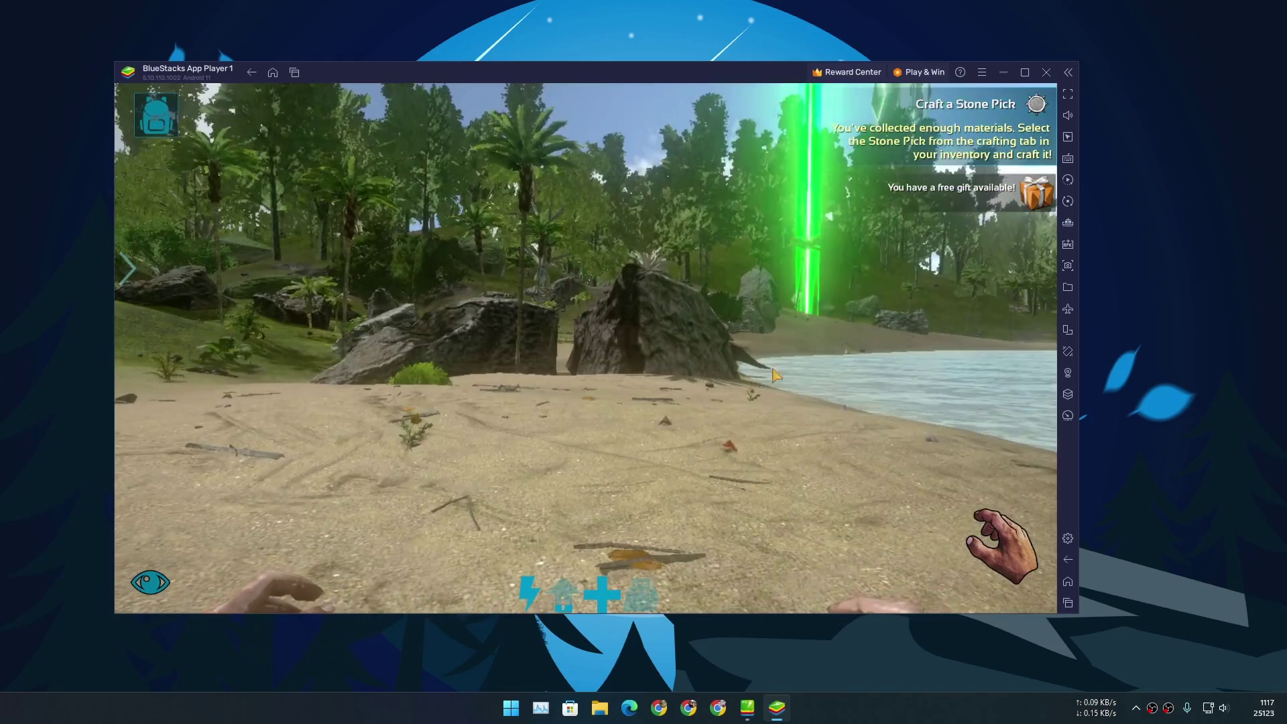
pyautogui.moveTo(775, 375); pyautogui.dragTo(823, 254)
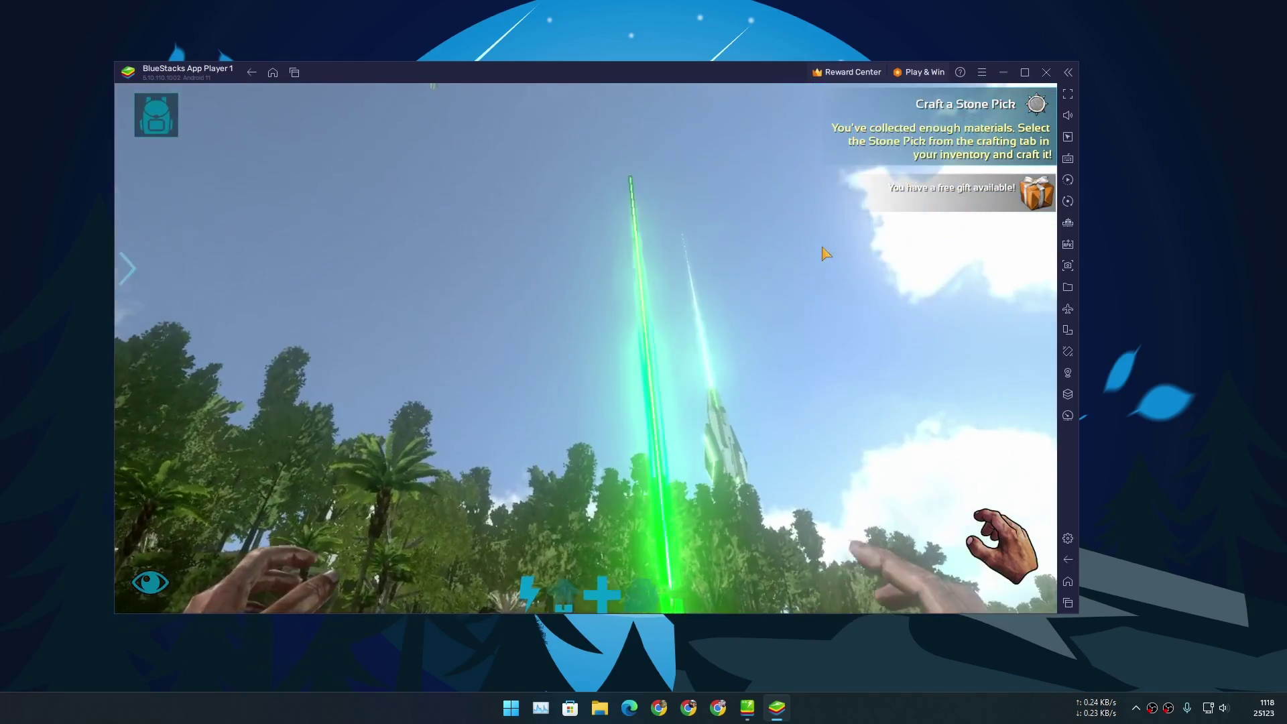
pyautogui.moveTo(833, 359)
pyautogui.mouseDown()
pyautogui.moveTo(835, 382)
pyautogui.moveTo(634, 372)
pyautogui.mouseUp()
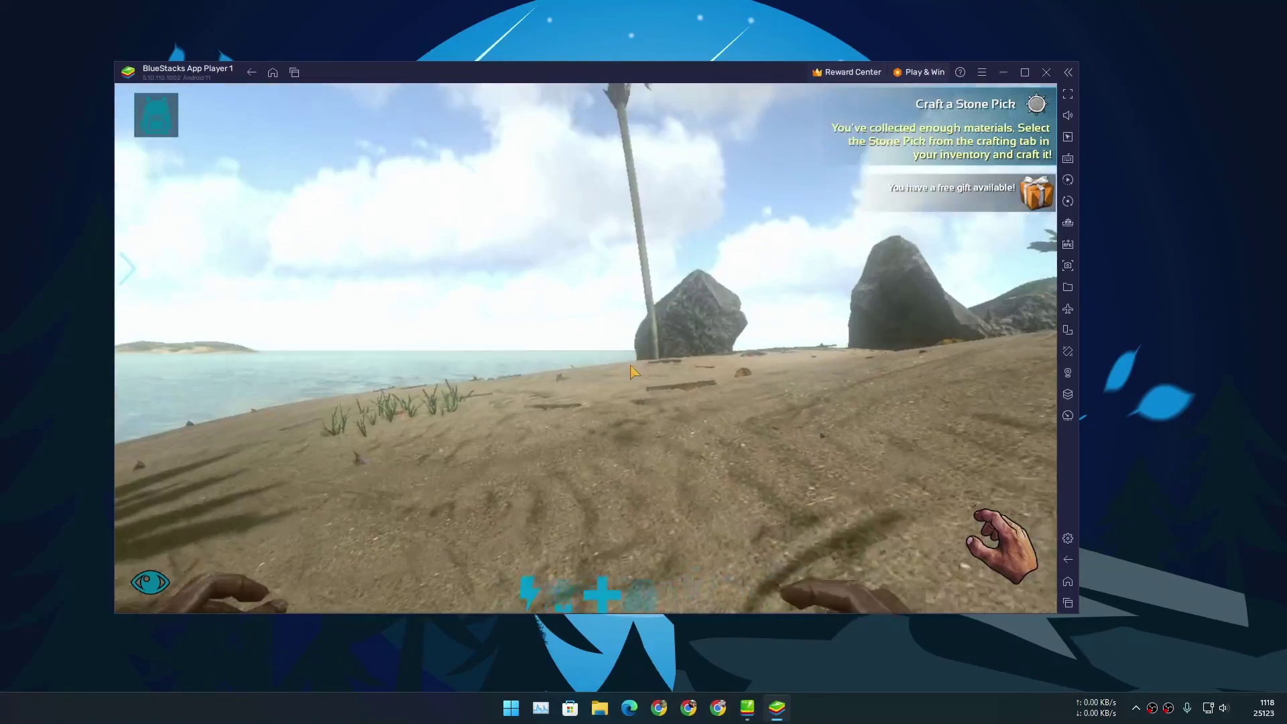
pyautogui.moveTo(633, 372)
pyautogui.mouseDown()
pyautogui.moveTo(784, 432)
pyautogui.moveTo(781, 365)
pyautogui.moveTo(735, 376)
pyautogui.moveTo(731, 386)
pyautogui.moveTo(1008, 354)
pyautogui.moveTo(908, 347)
pyautogui.moveTo(874, 368)
pyautogui.mouseUp()
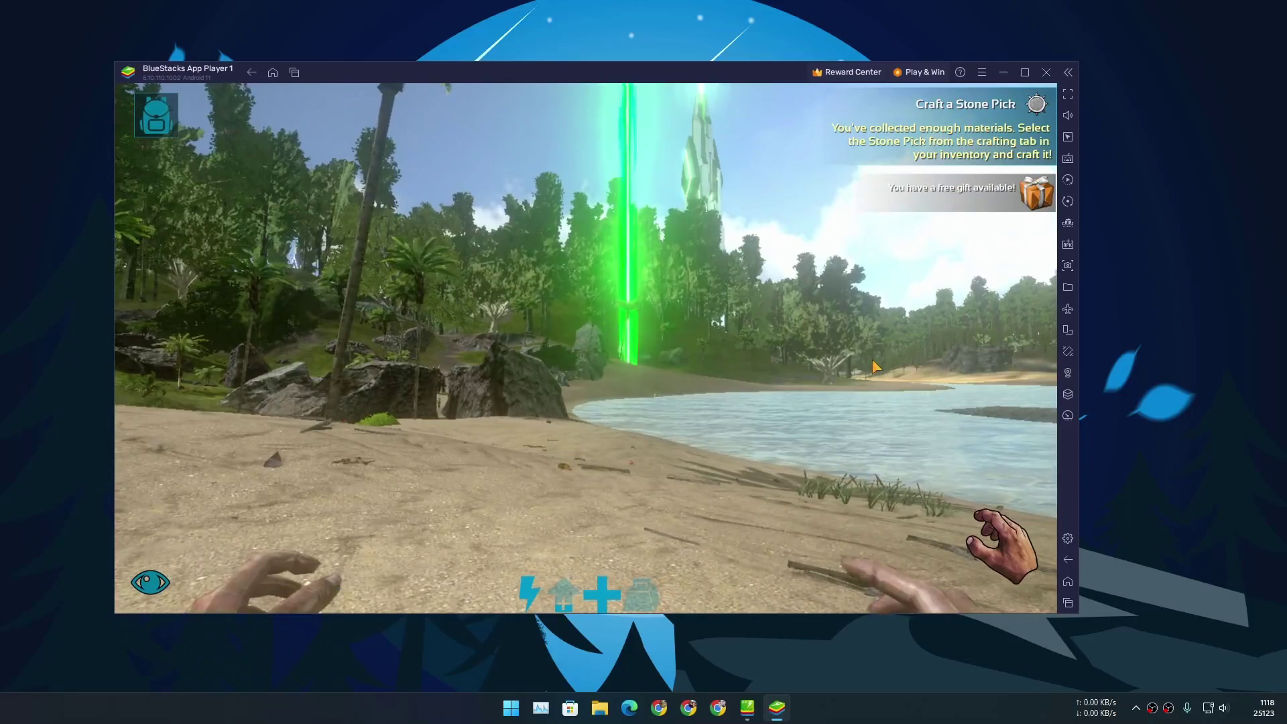
pyautogui.press('F11')
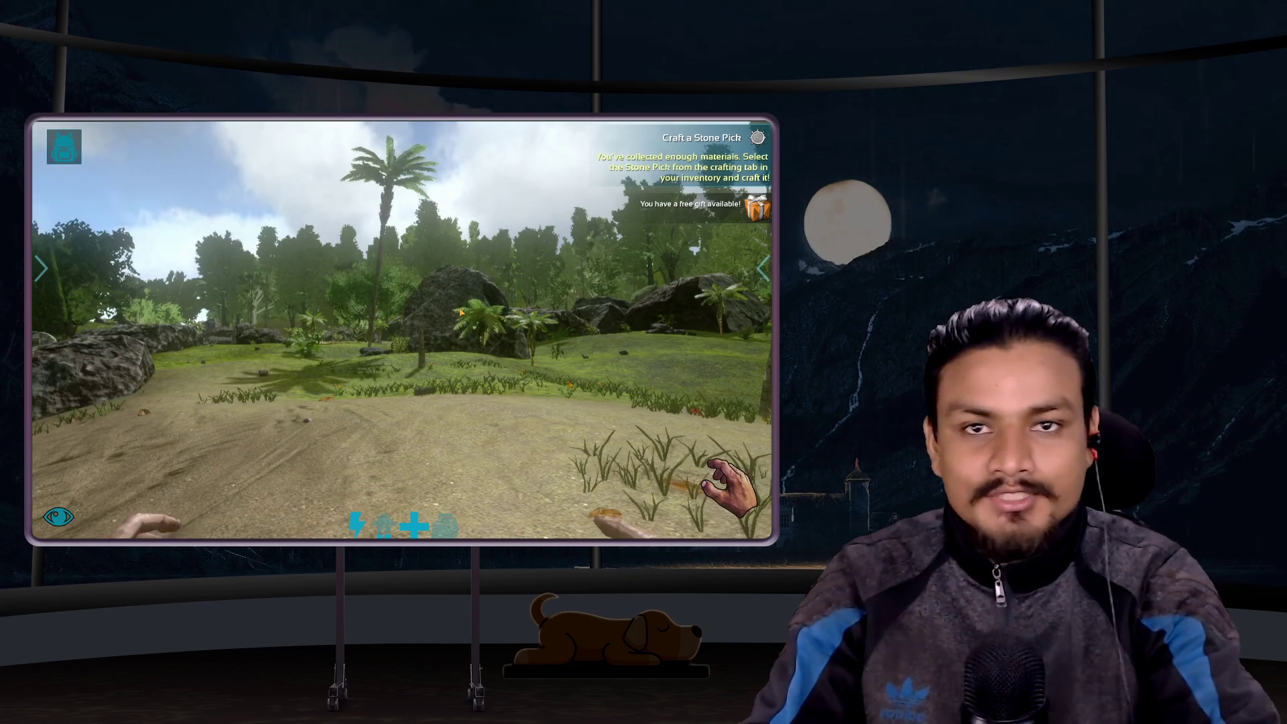
# Exit fullscreen, take a screenshot, and open BlueStacks settings to the graphics options.
pyautogui.press('F11')
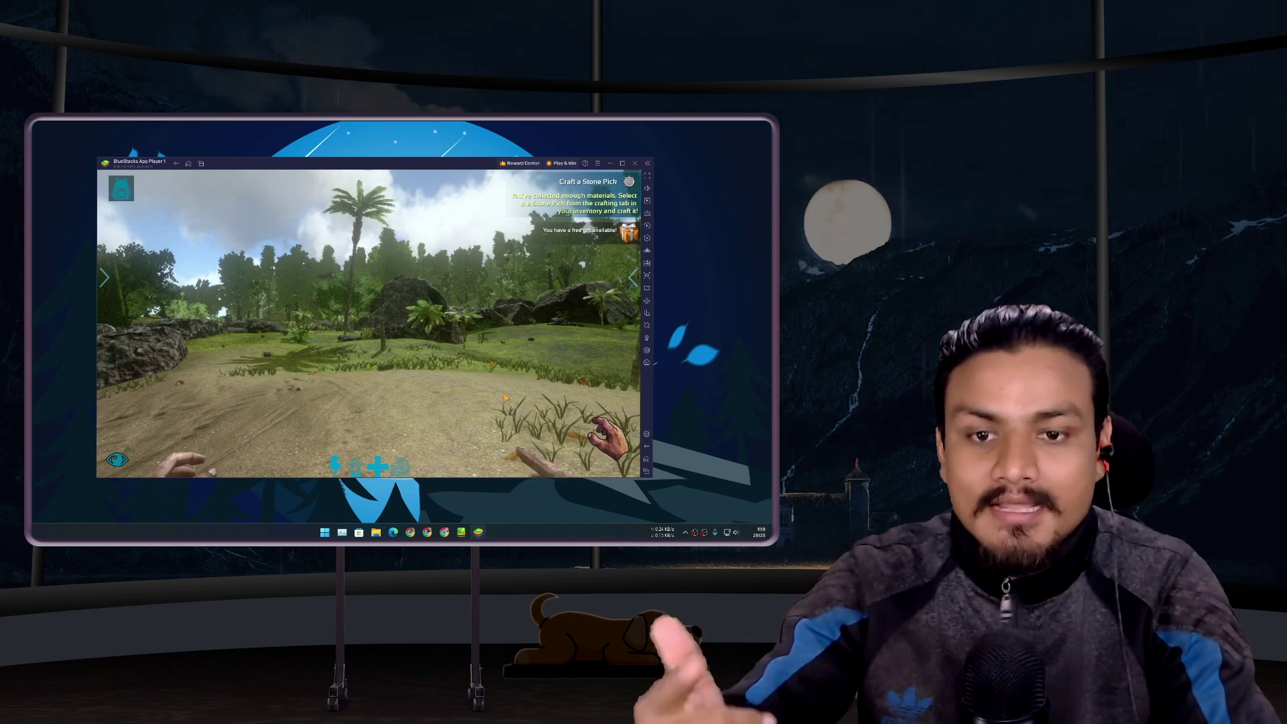
pyautogui.hotkey('ctrl', 'shift', 's')
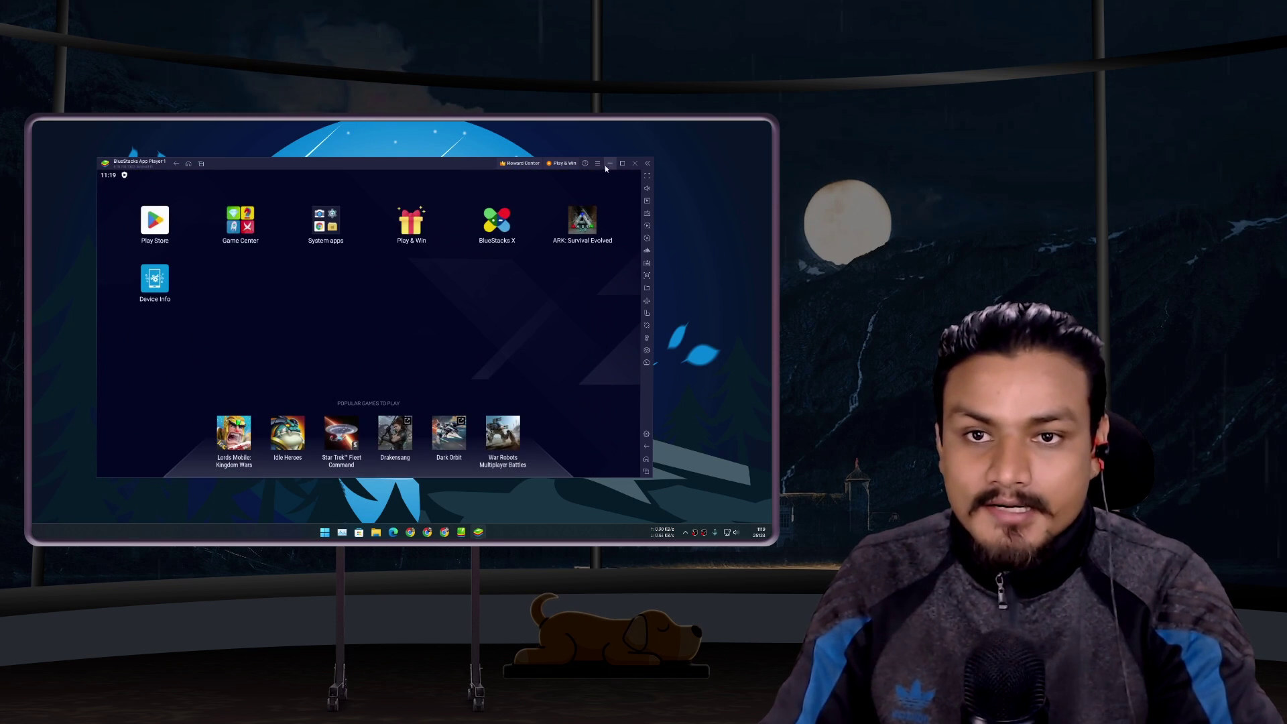
pyautogui.hotkey('ctrl', 'shift', 'i')
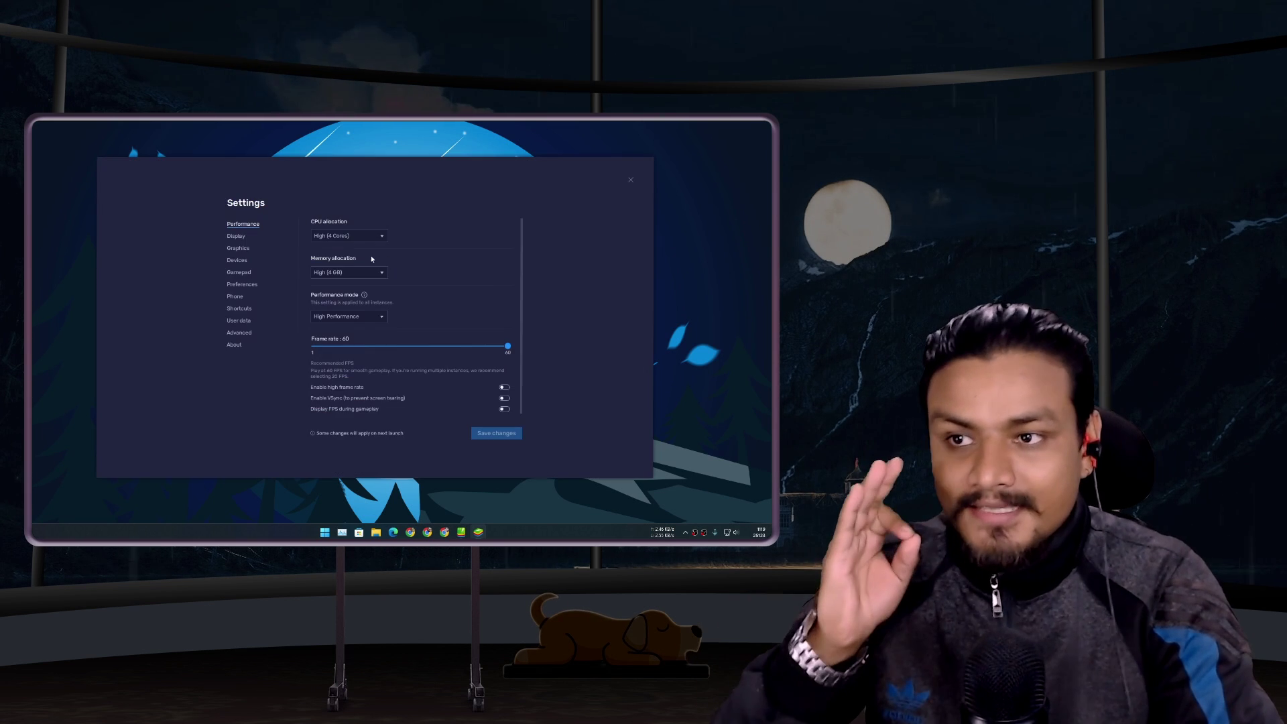
pyautogui.click(239, 247)
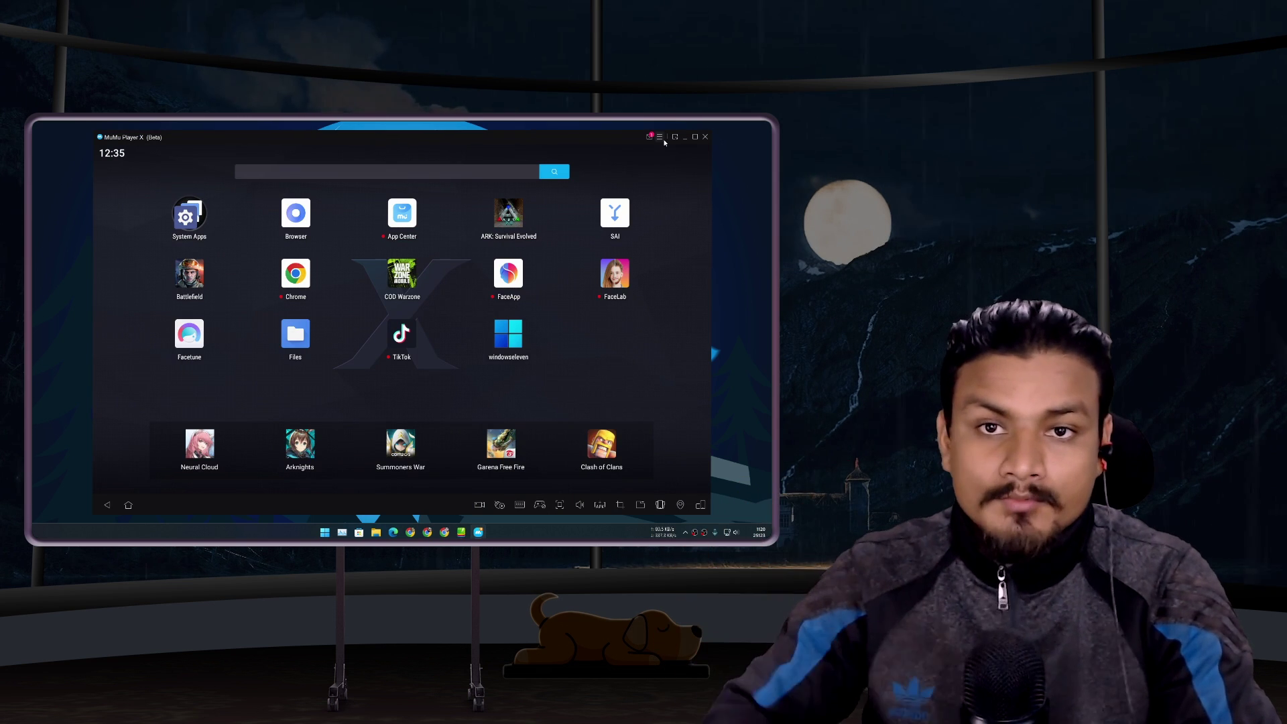
# Check MuMu's Advanced settings page, close it, and start ARK: Survival Evolved.
pyautogui.click(659, 137)
pyautogui.click(659, 167)
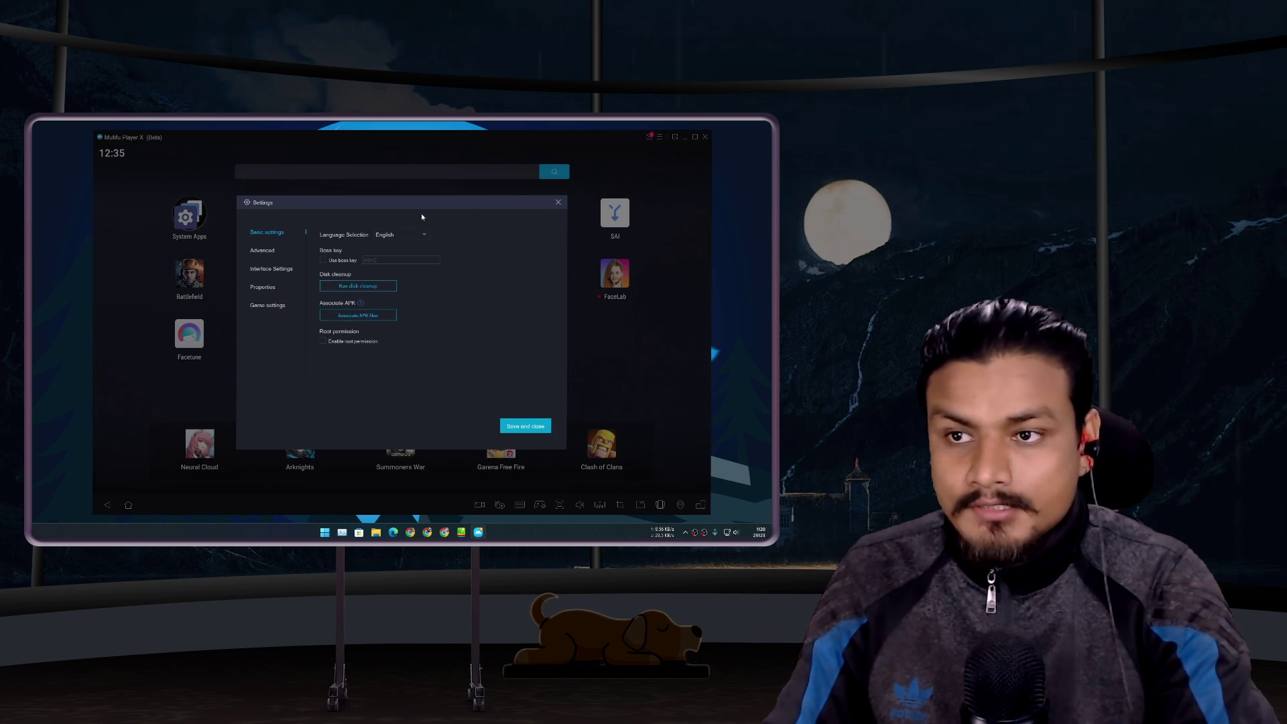
pyautogui.click(265, 250)
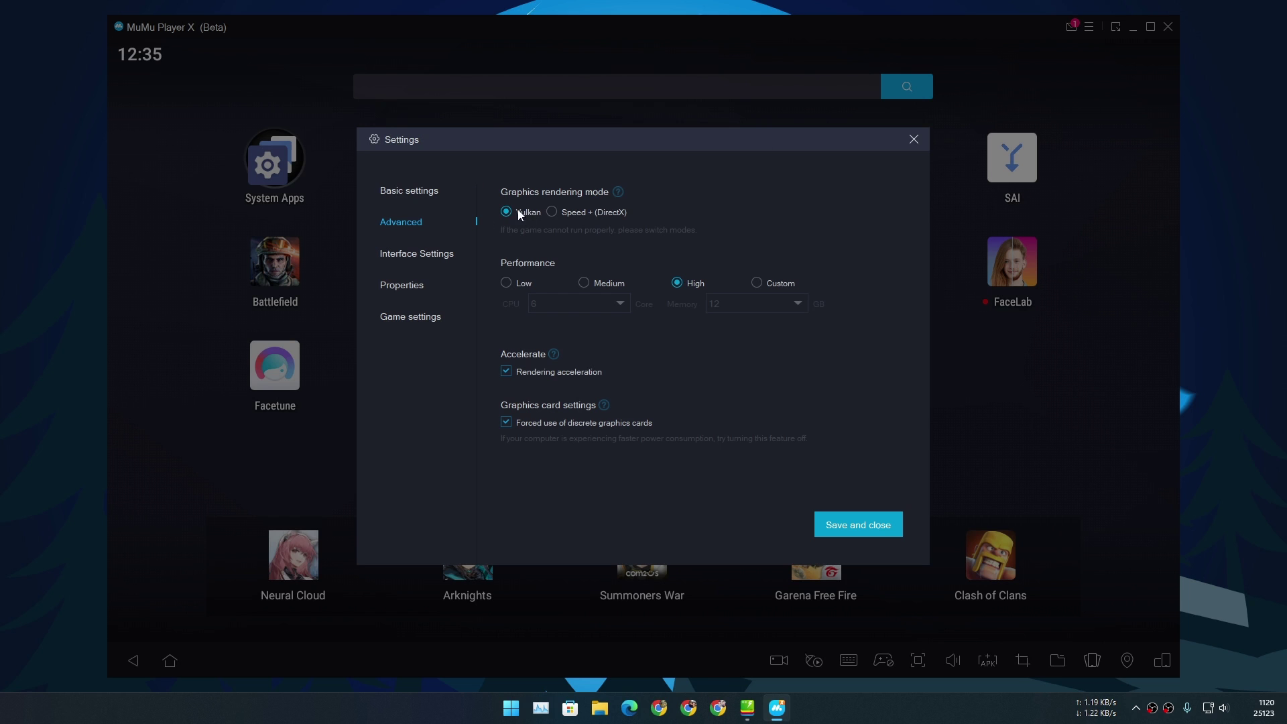
pyautogui.click(913, 141)
pyautogui.click(824, 169)
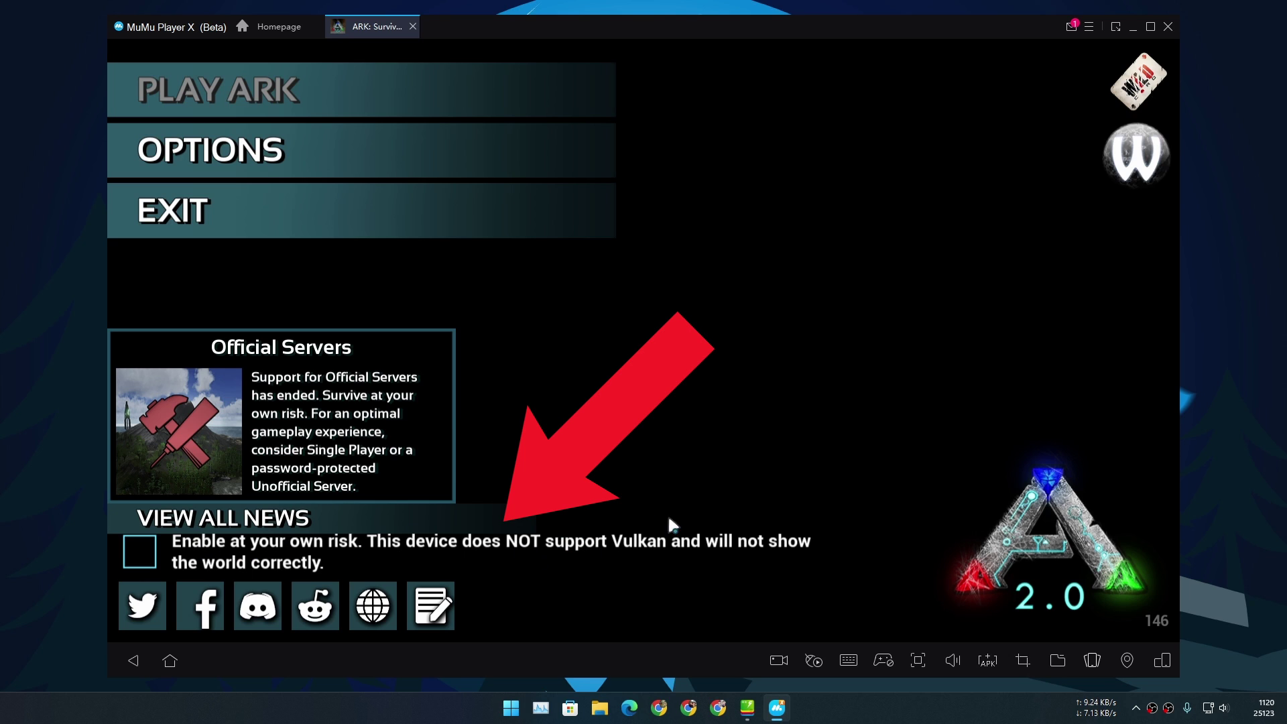
# Check MuMu's advanced graphics settings over the running game, then close the dialog.
pyautogui.click(1089, 27)
pyautogui.click(1070, 84)
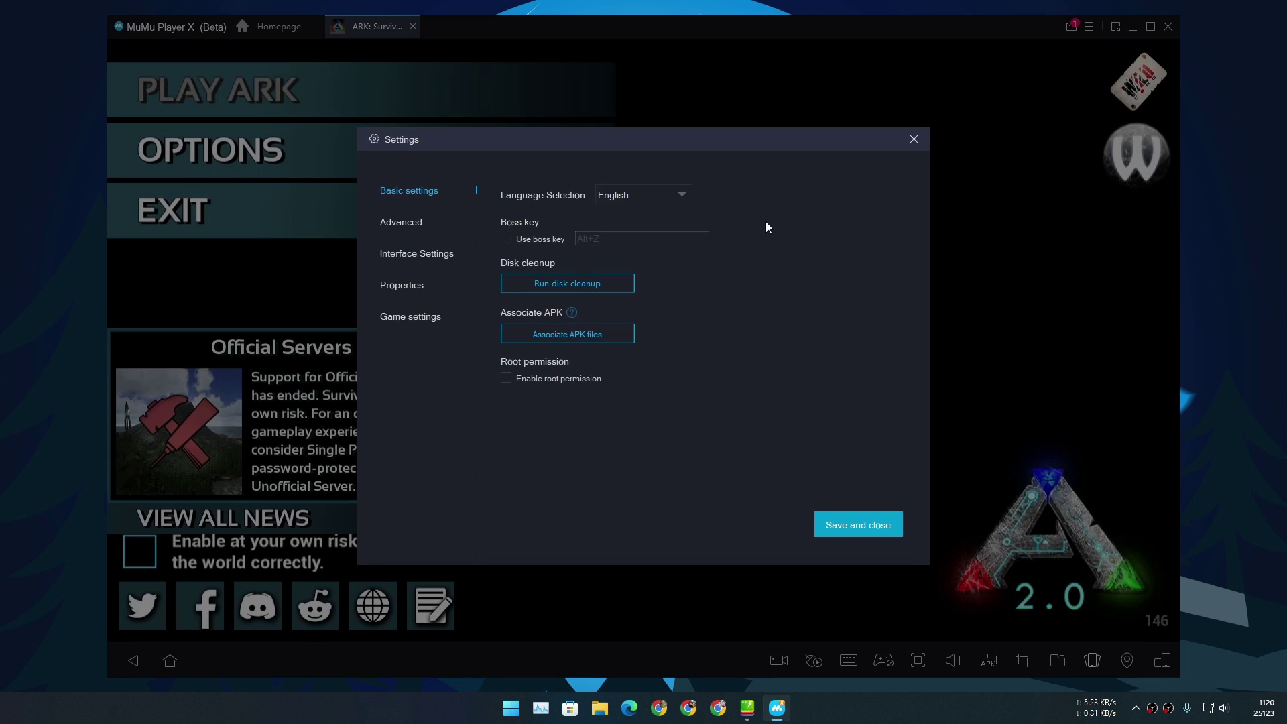
pyautogui.click(402, 222)
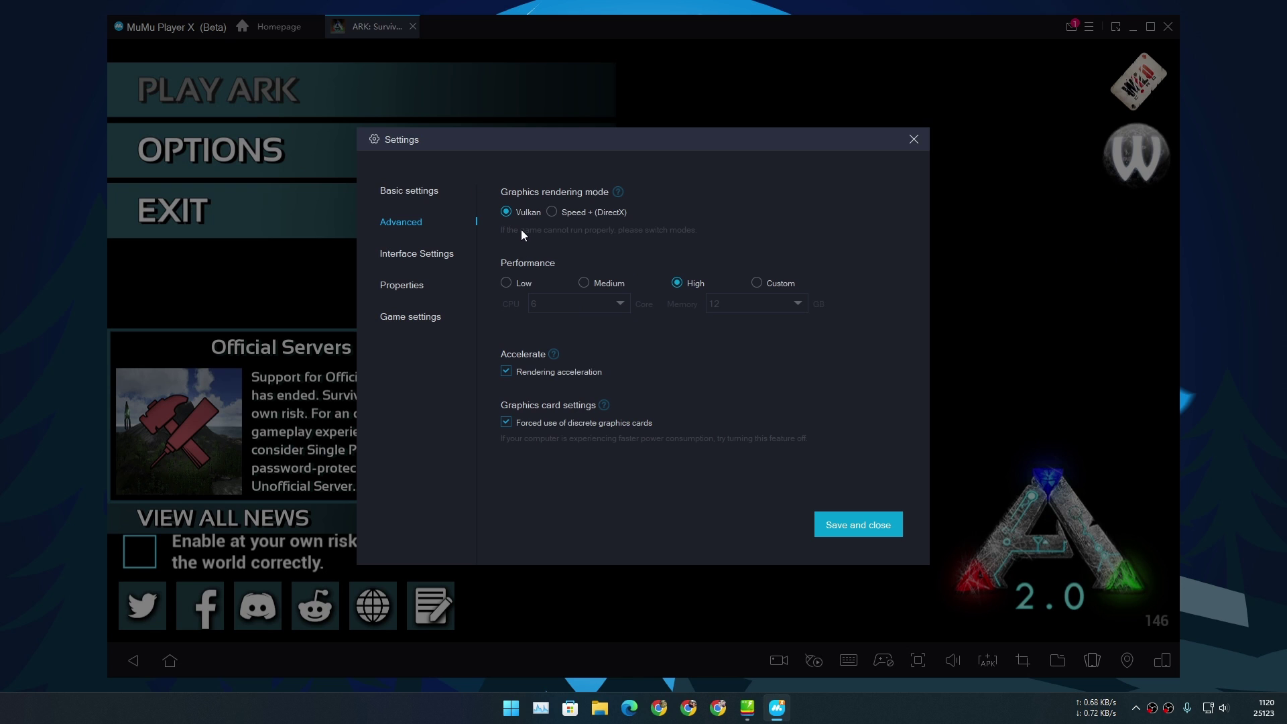
pyautogui.click(911, 140)
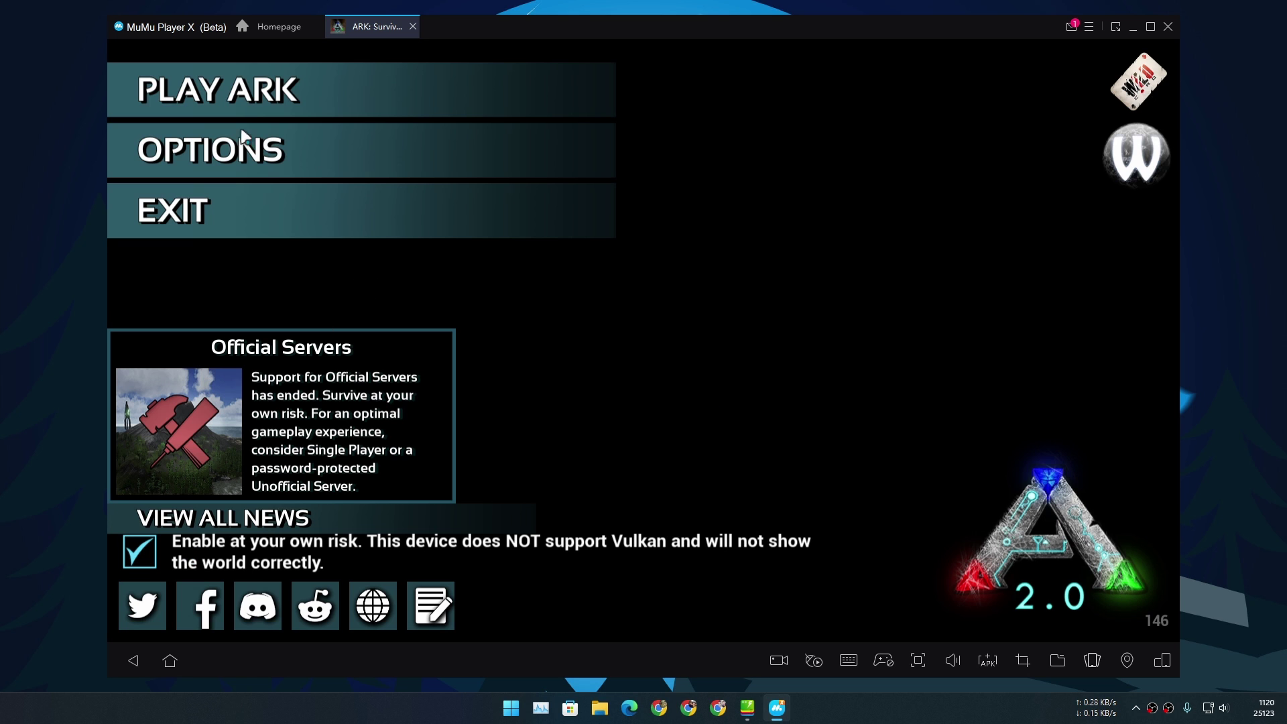
# Go into PLAY ARK and Single Player, then return to ARK's main menu.
pyautogui.click(249, 83)
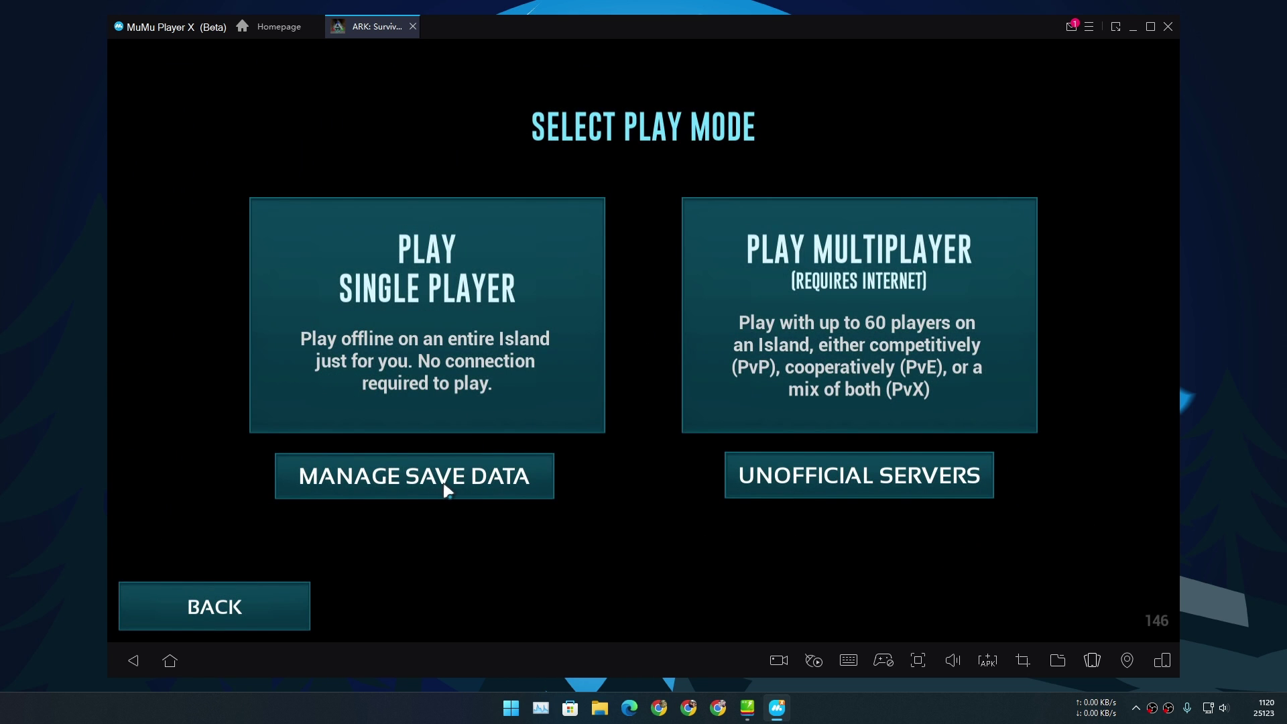
pyautogui.click(508, 428)
pyautogui.click(211, 606)
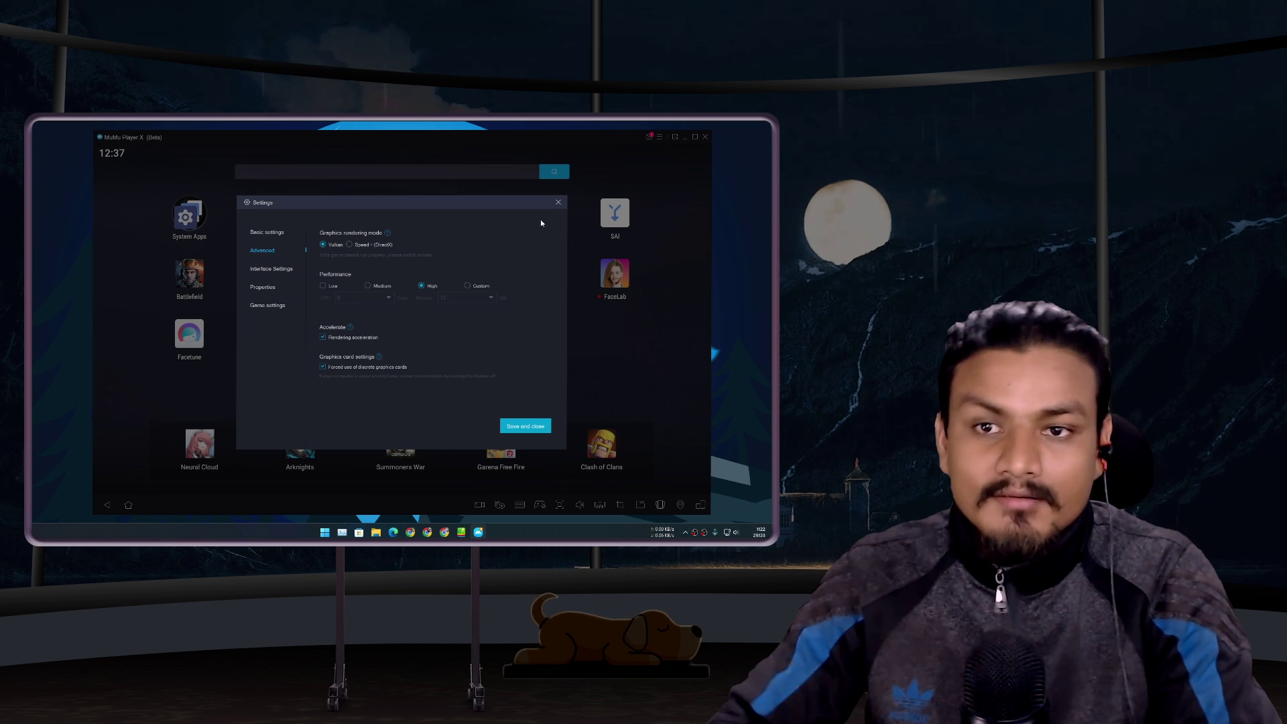
# Close MuMu's settings dialog and quit MuMu Player X, confirming the exit.
pyautogui.click(558, 202)
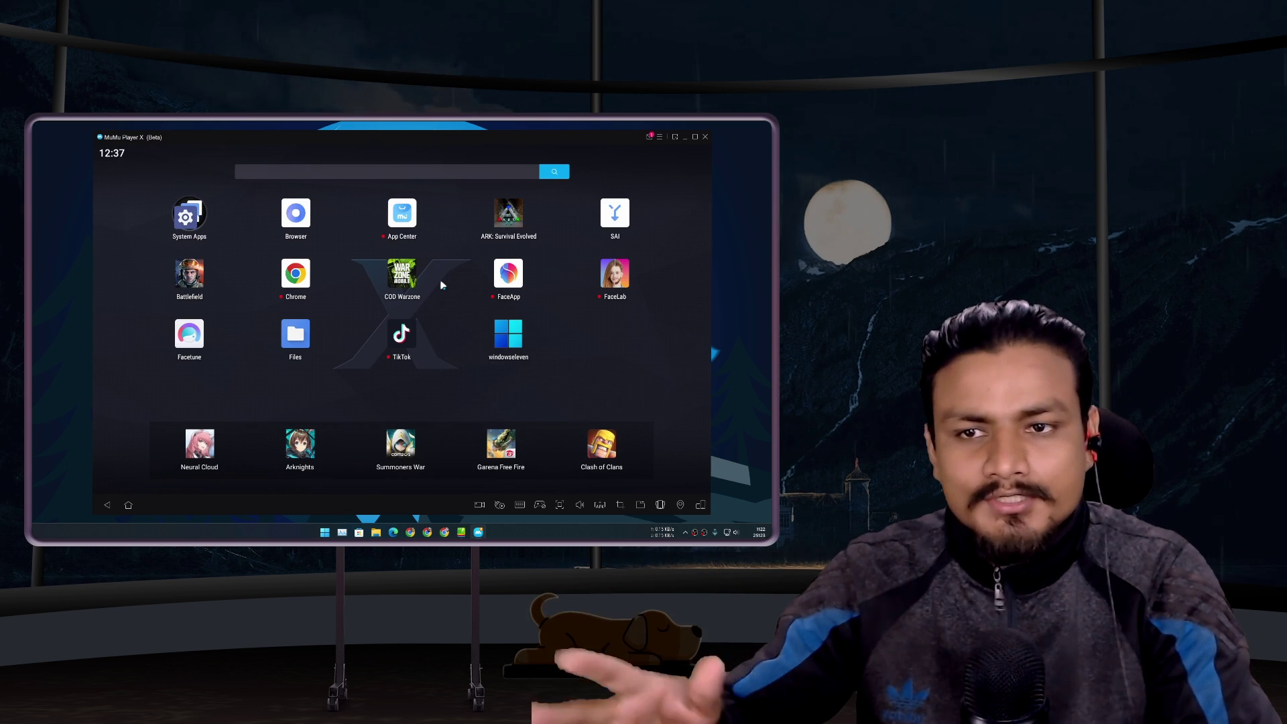
pyautogui.click(705, 137)
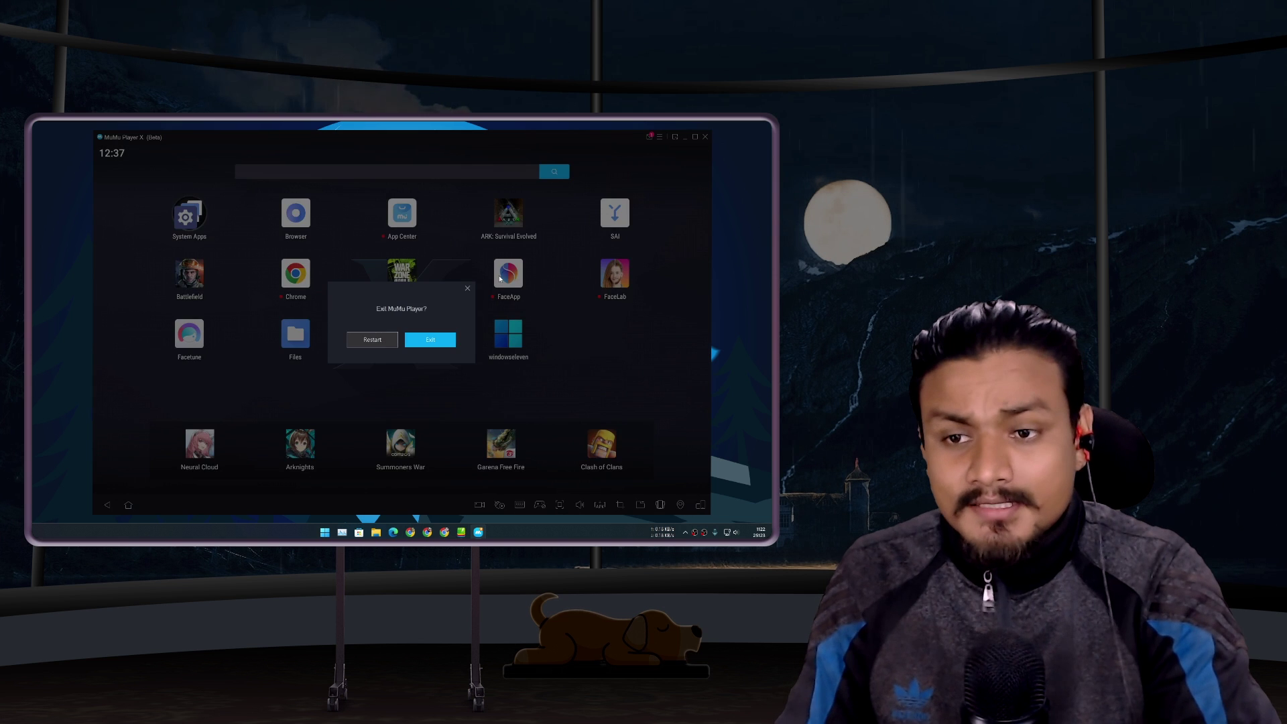
pyautogui.click(430, 341)
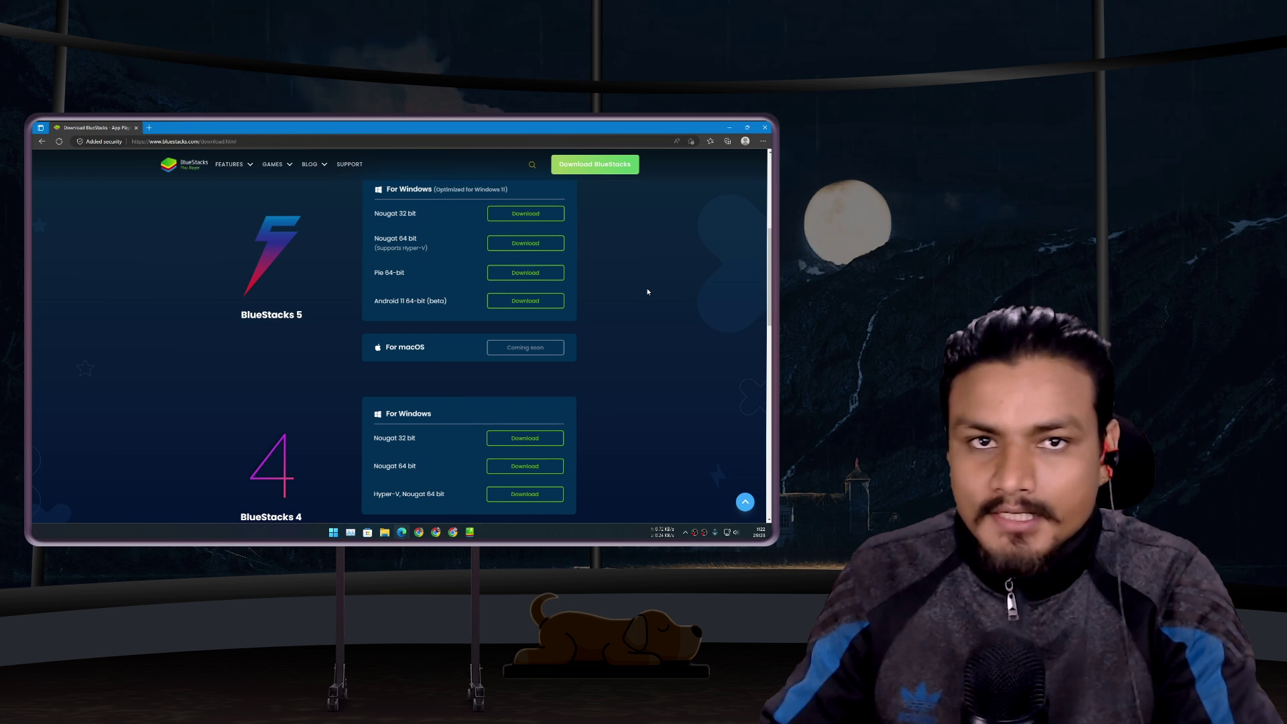
pyautogui.scroll(2, 648, 290)
pyautogui.scroll(-3, 648, 292)
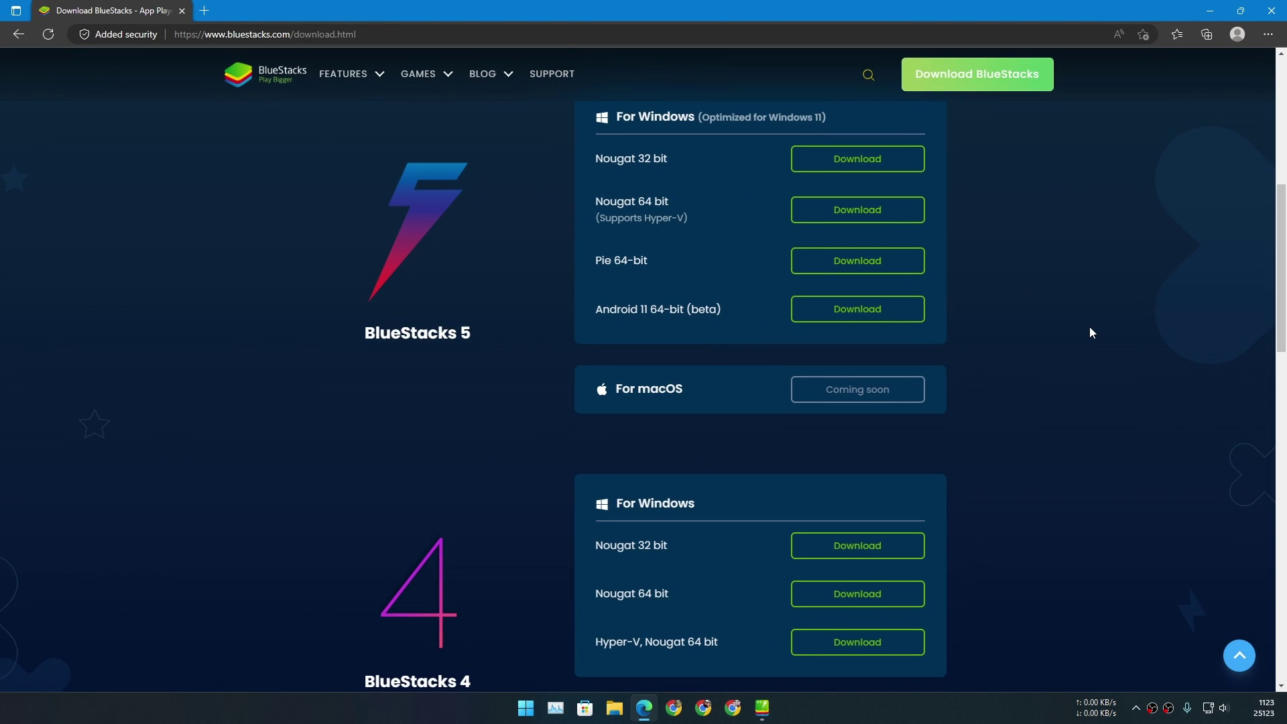
pyautogui.scroll(1, 1089, 327)
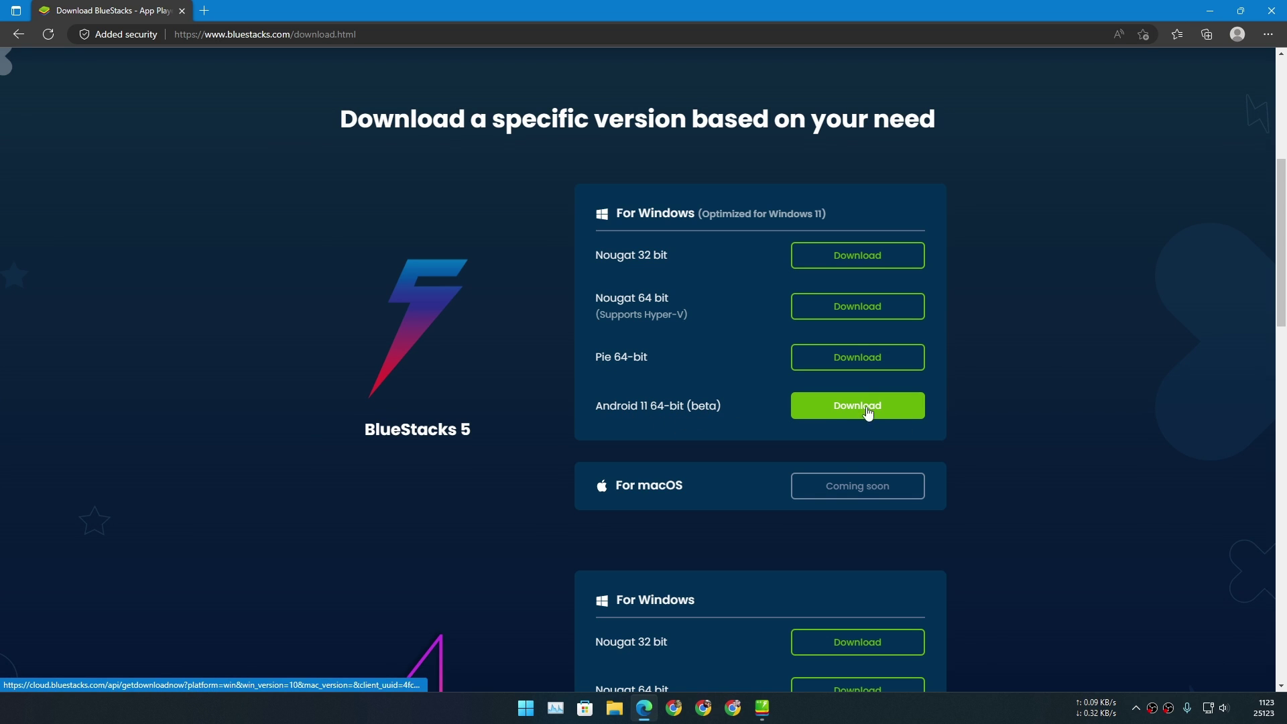
# Minimise the browser, restore the BlueStacks download page, then minimise it again.
pyautogui.click(1214, 10)
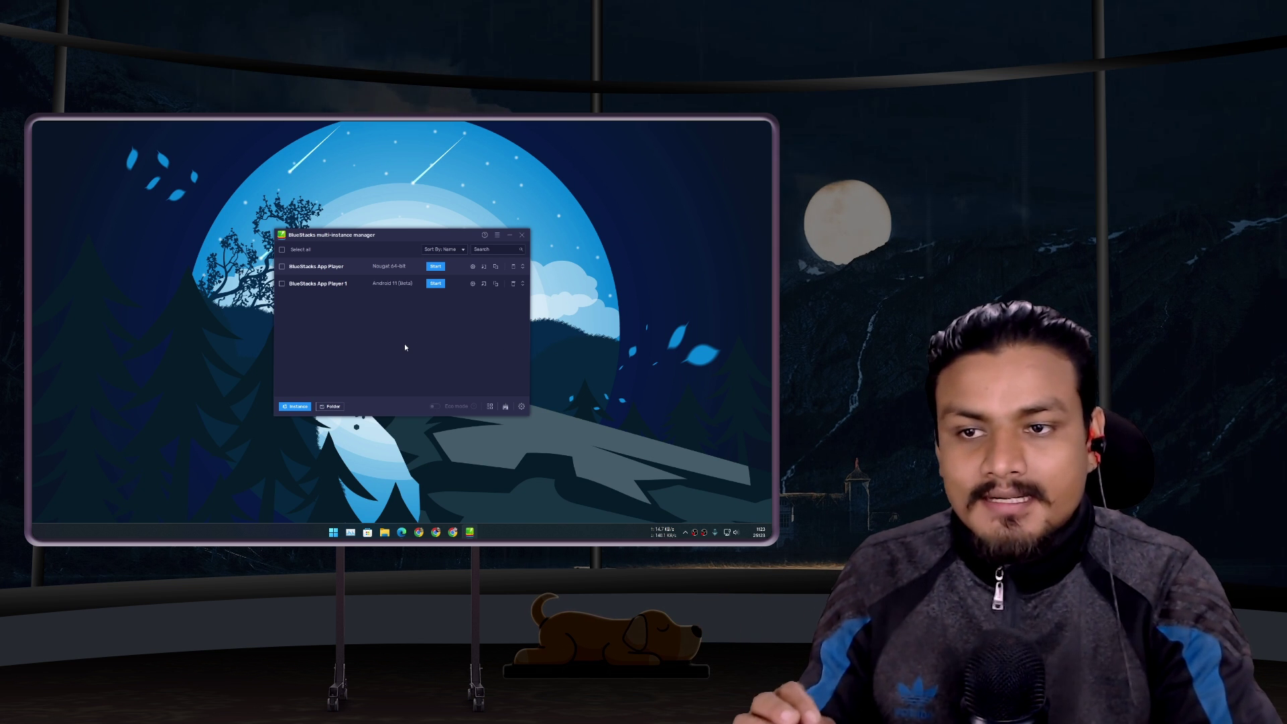
pyautogui.click(400, 532)
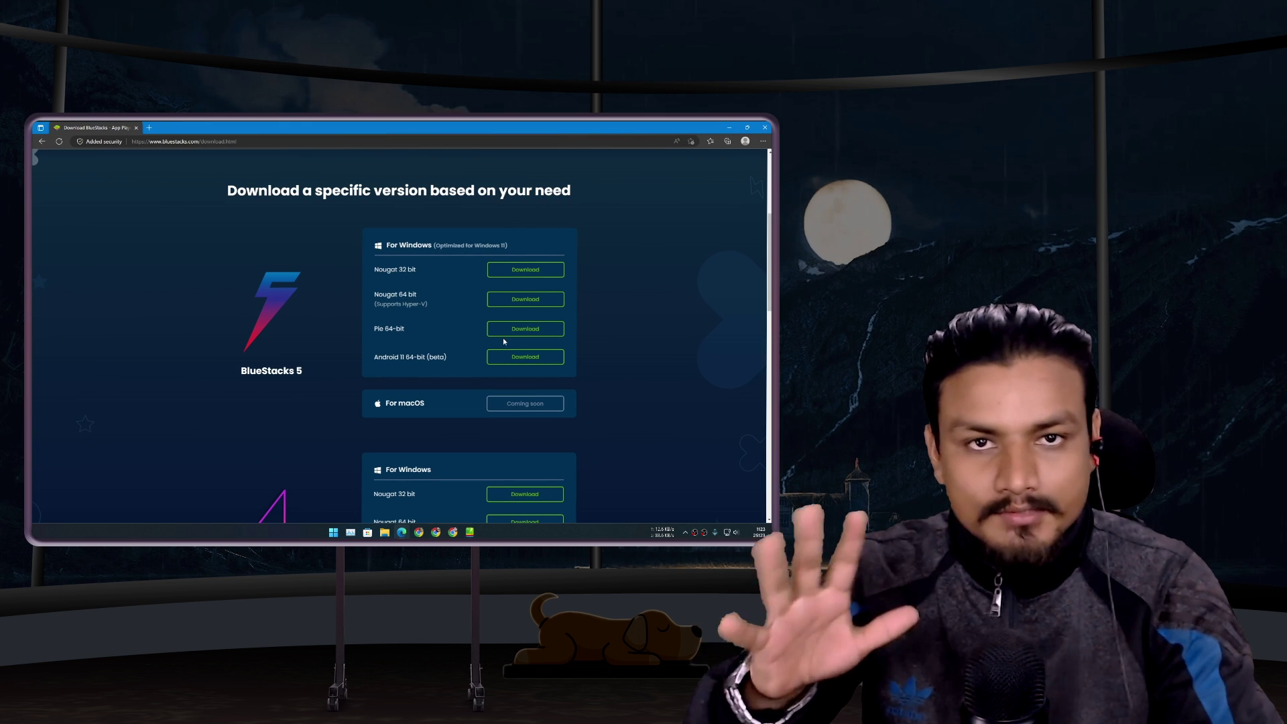
pyautogui.click(730, 126)
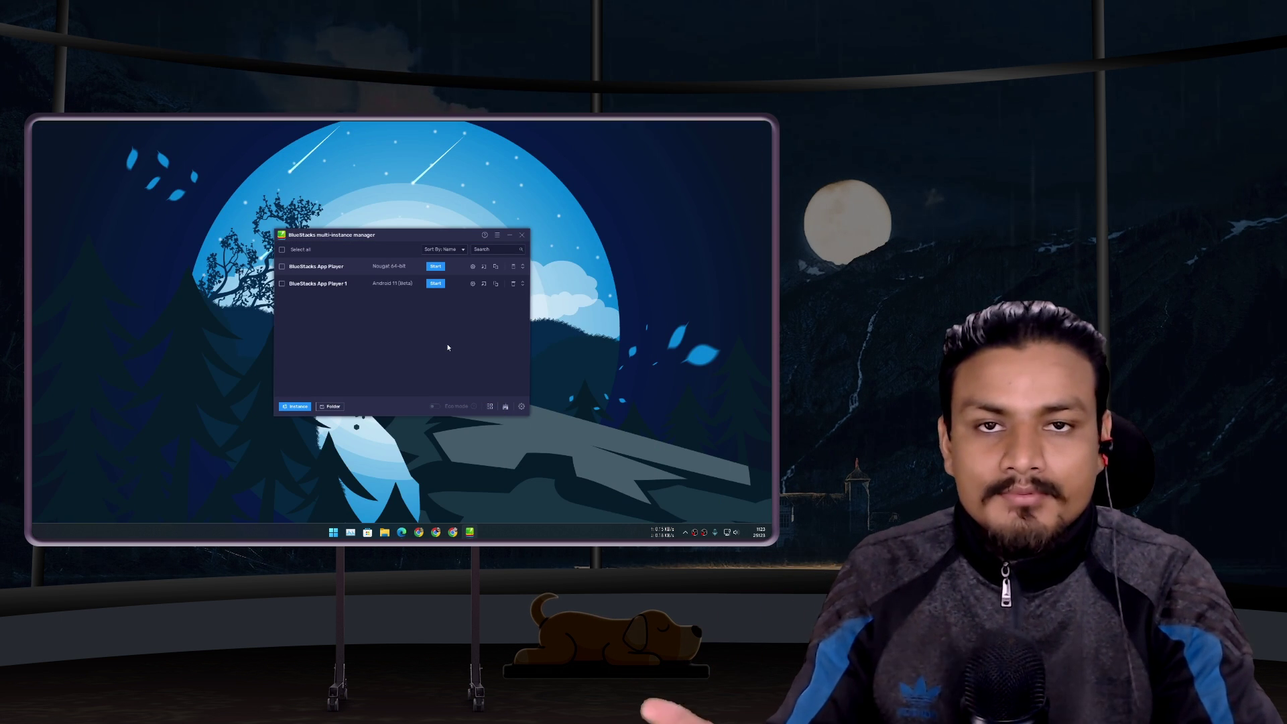
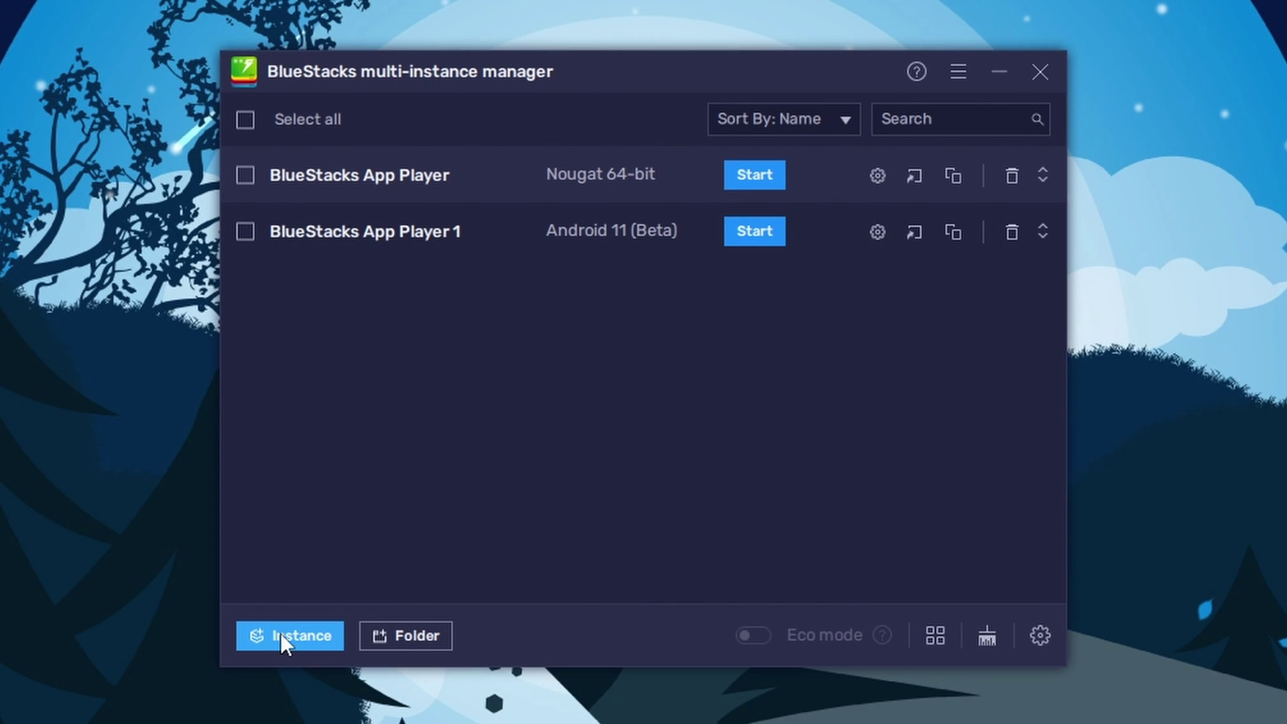
# Start a fresh instance and open the Android version dropdown.
pyautogui.click(312, 637)
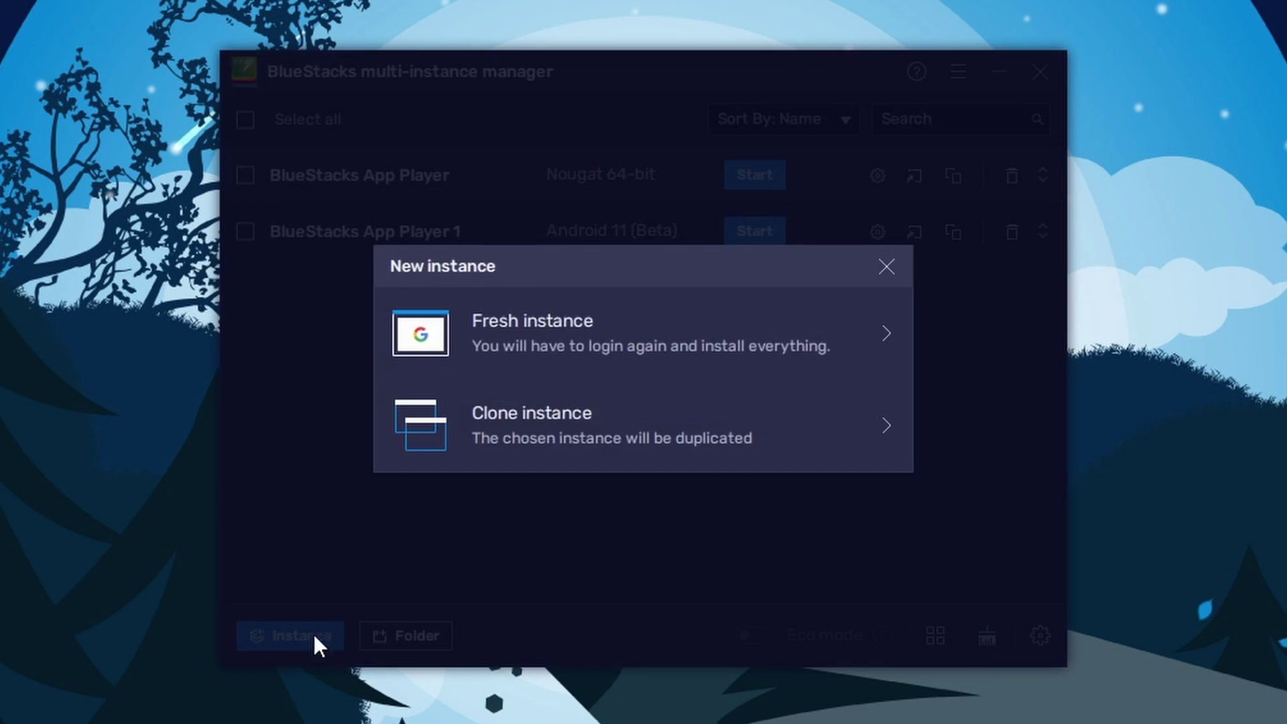
pyautogui.click(525, 349)
pyautogui.click(873, 341)
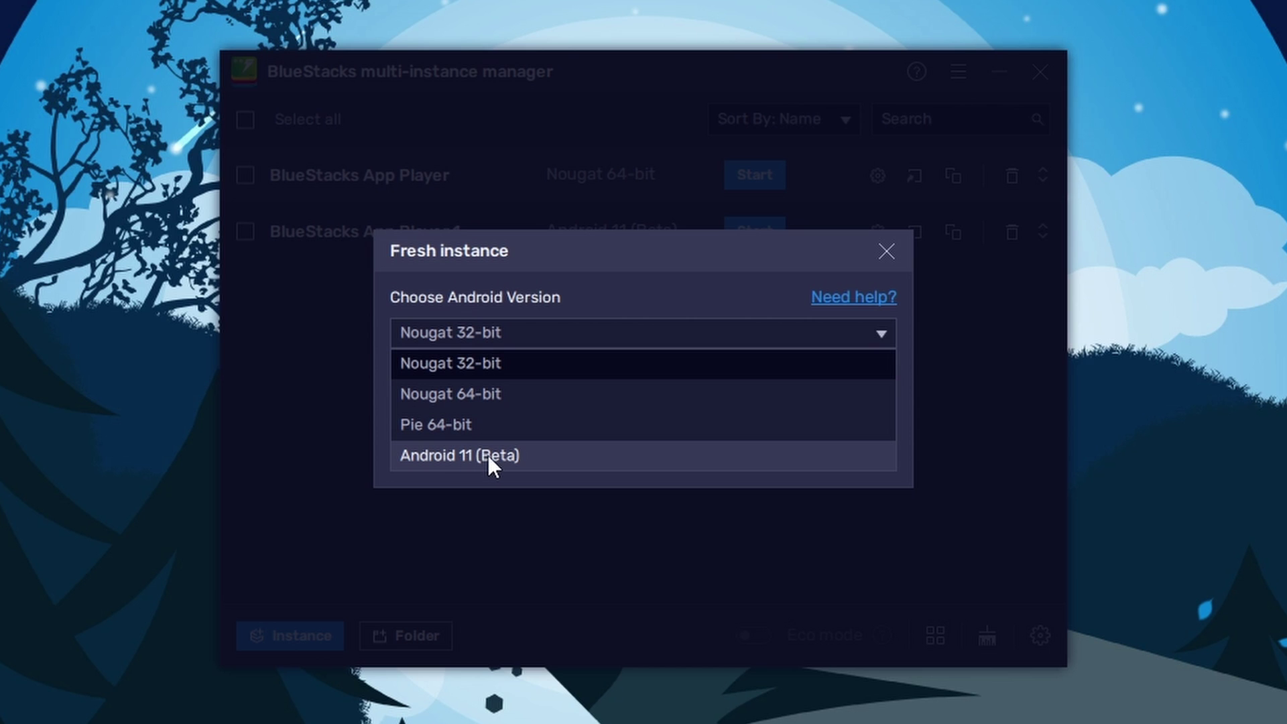
# Create BlueStacks App Player 2 on Android 11 (Beta) with default hardware settings.
pyautogui.click(489, 458)
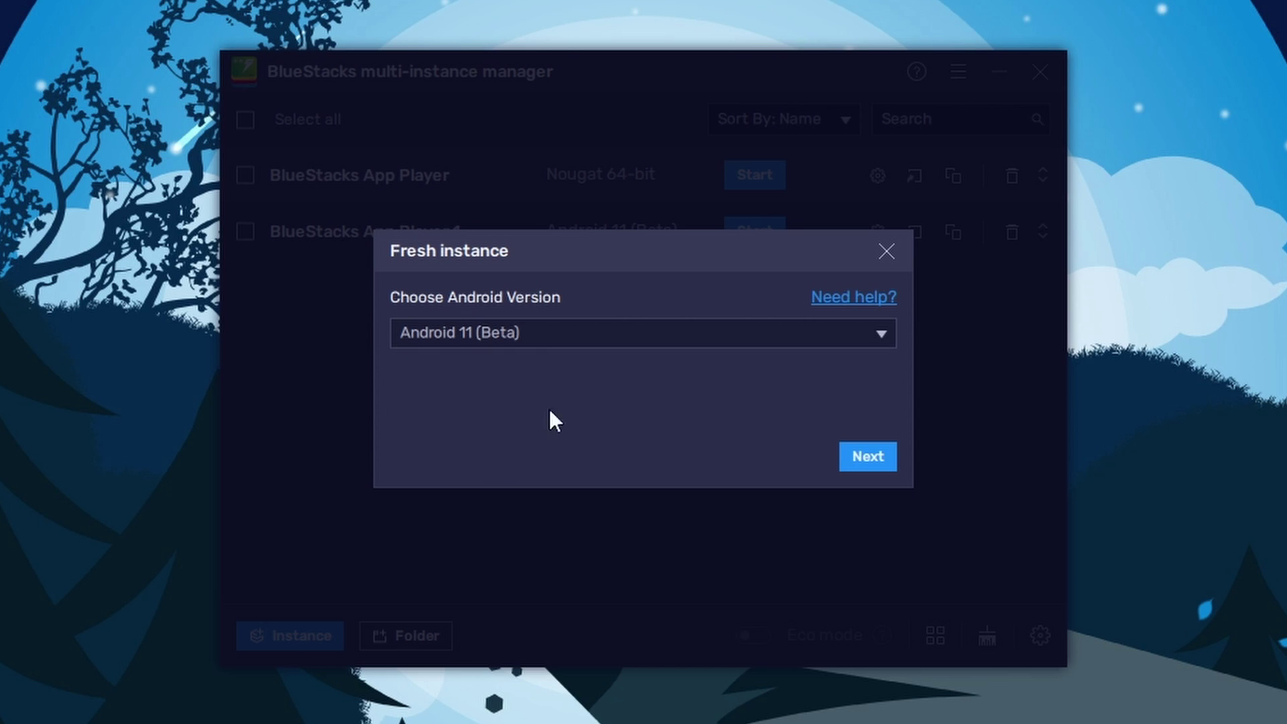
pyautogui.click(865, 458)
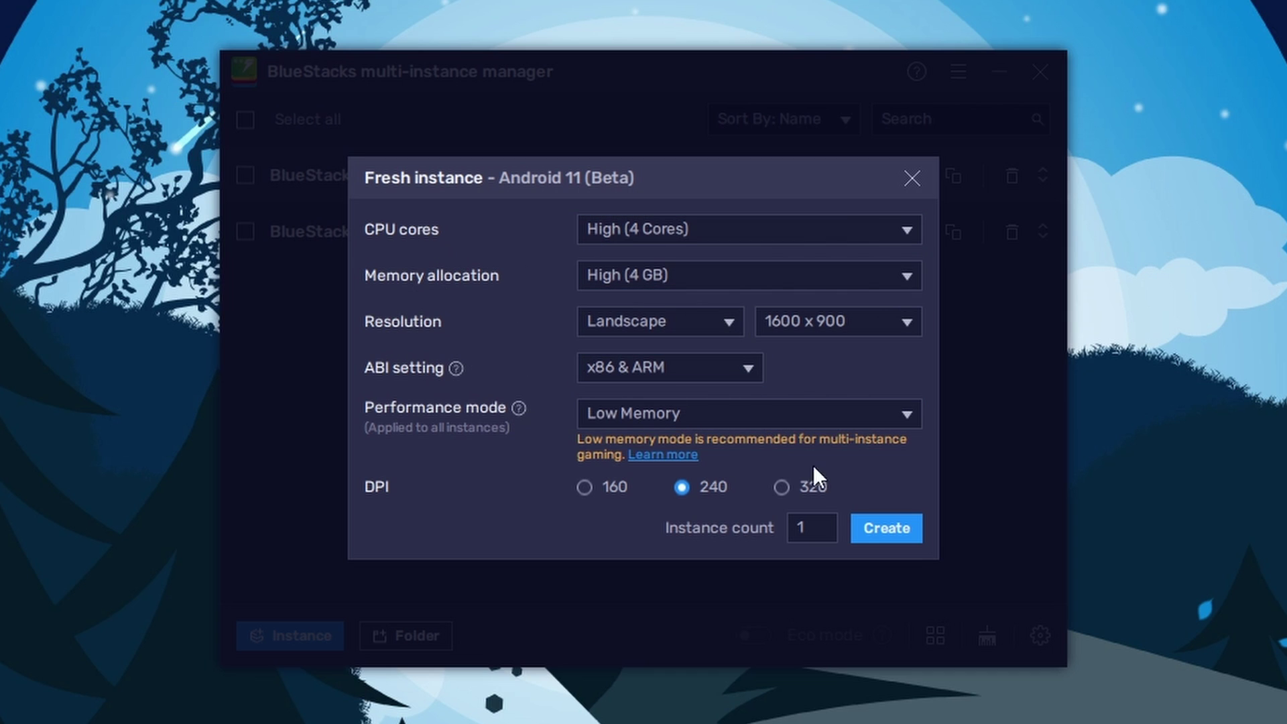
pyautogui.click(882, 529)
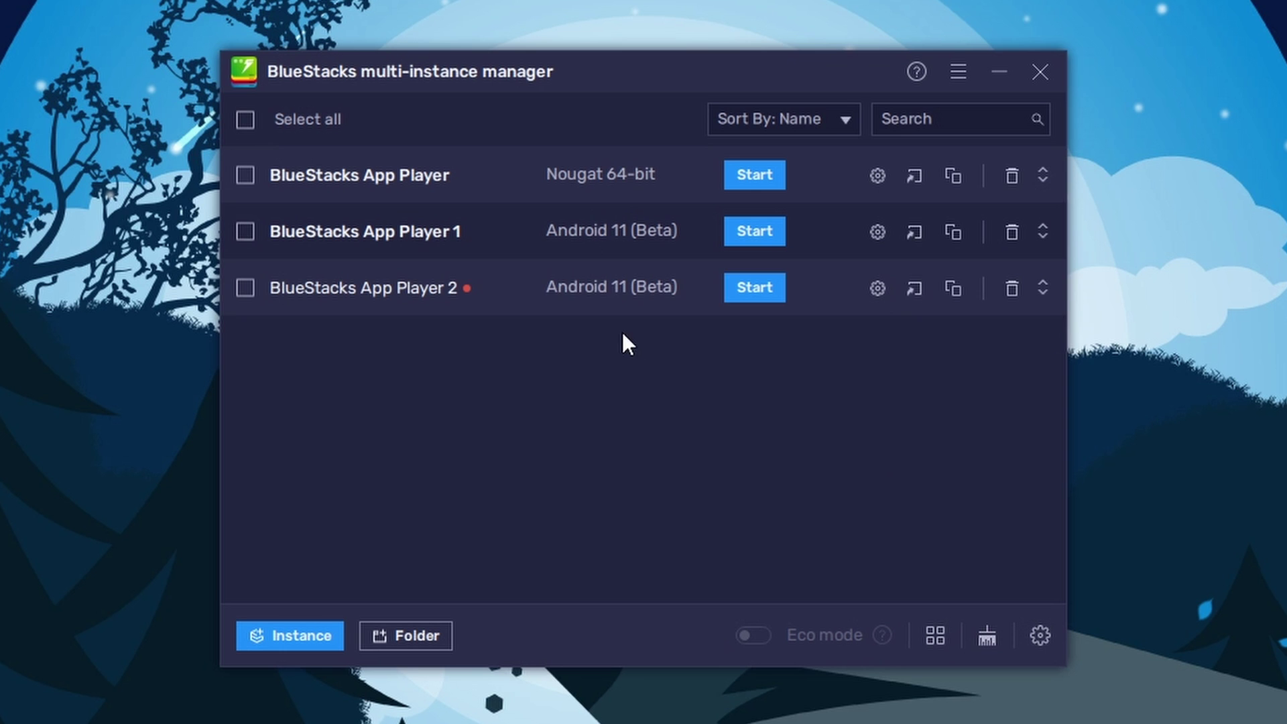
pyautogui.moveTo(402, 301)
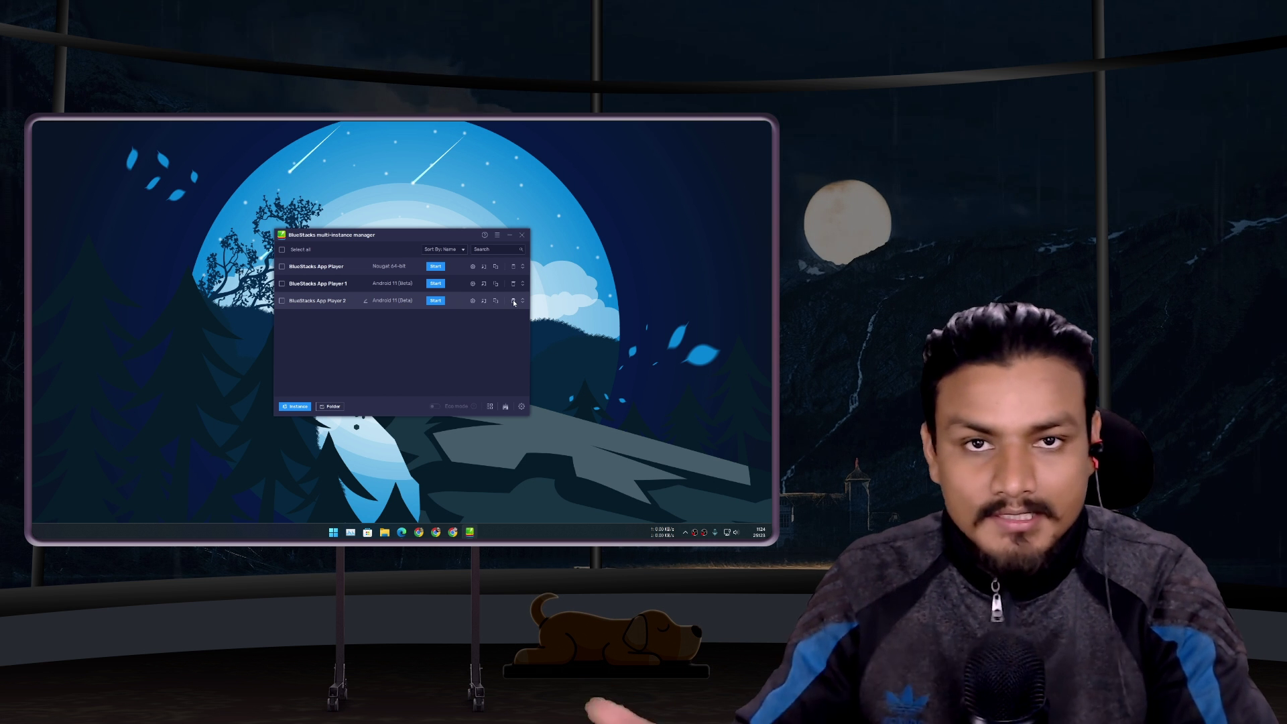
# Delete the BlueStacks App Player 2 instance from the instance list.
pyautogui.click(511, 301)
pyautogui.click(441, 339)
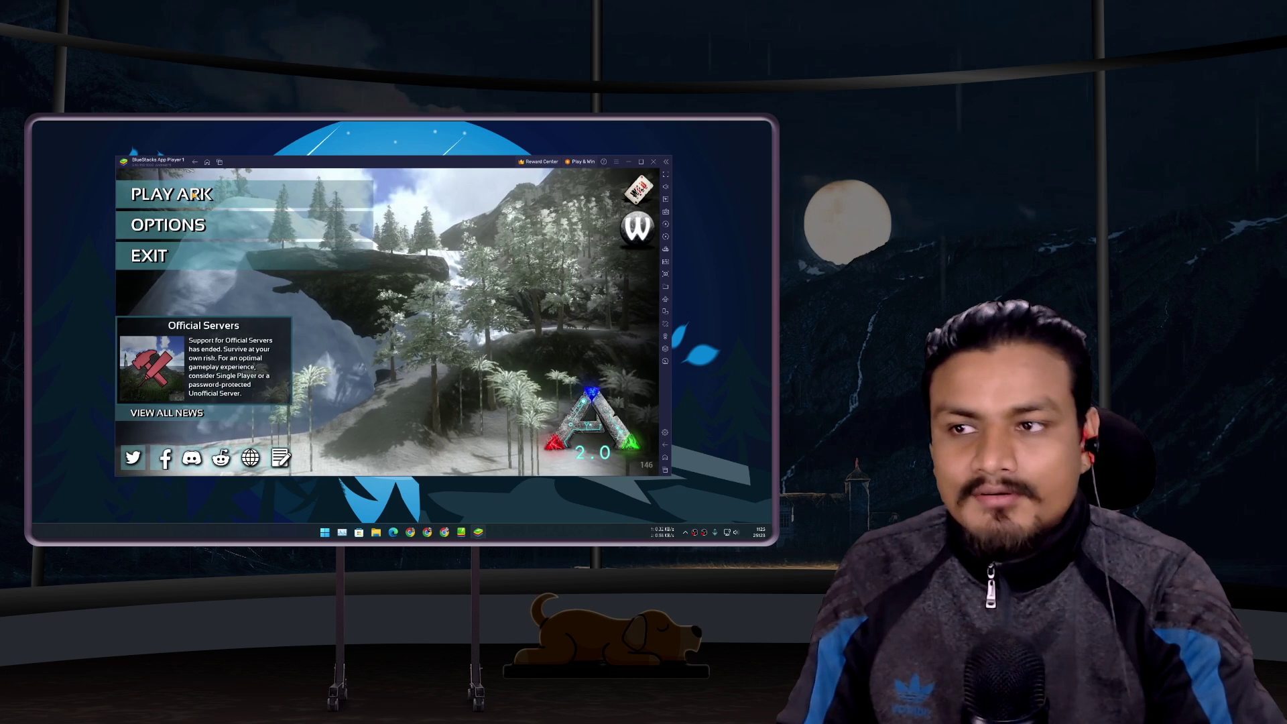
# Choose PLAY ARK from the ARK main menu.
pyautogui.click(171, 193)
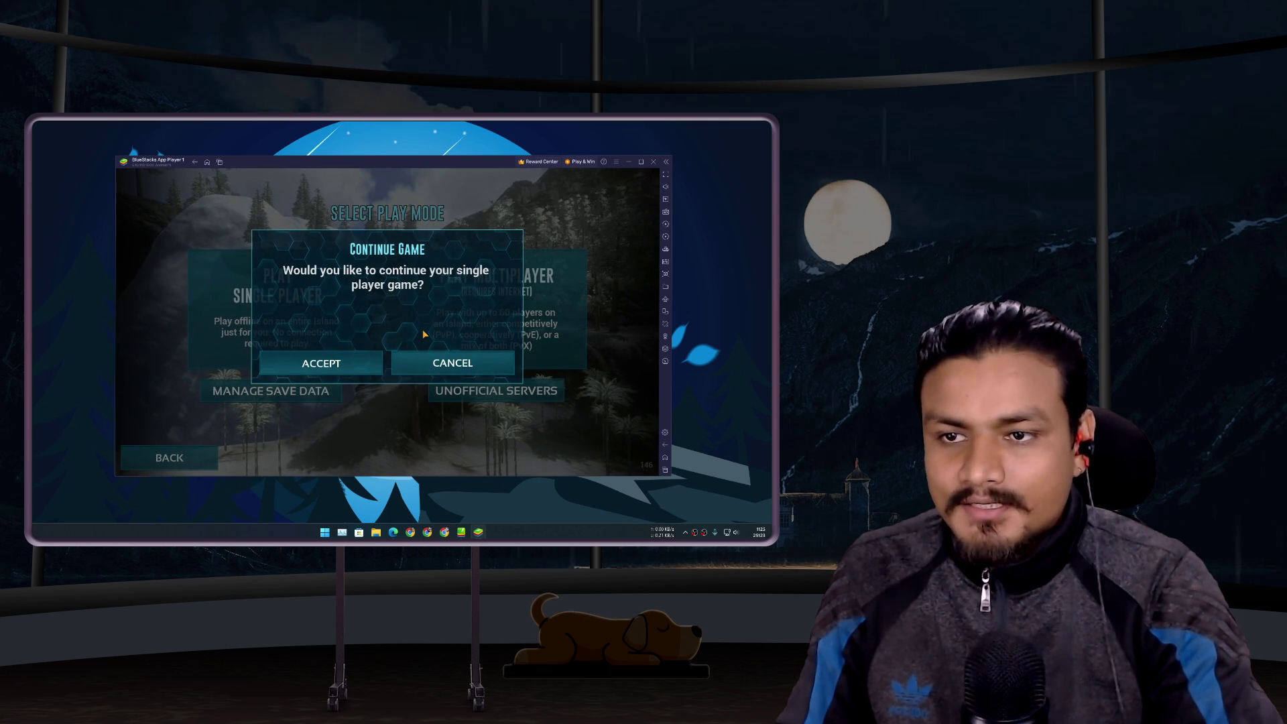